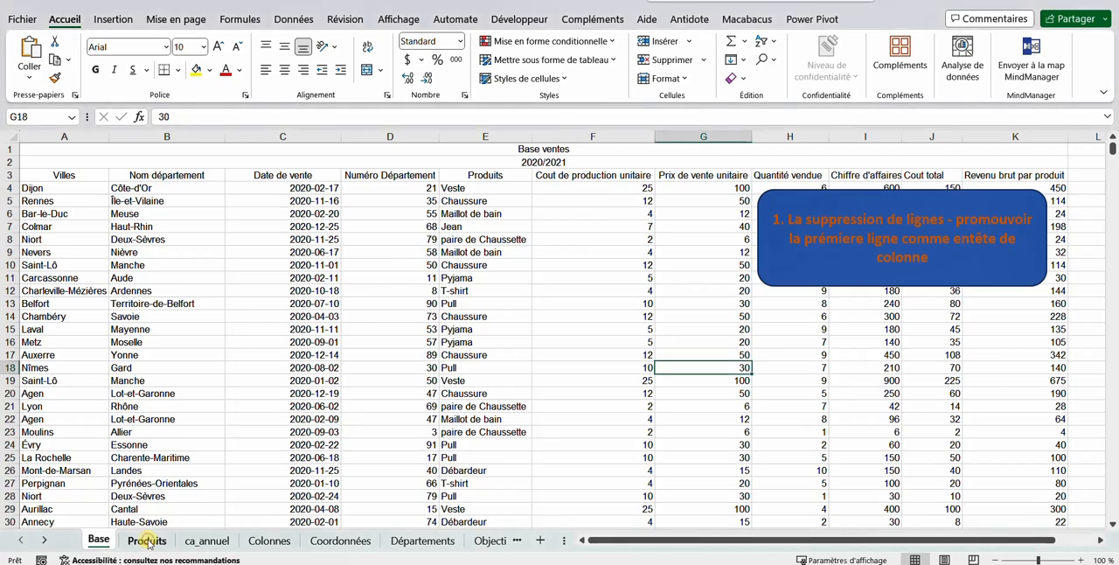
Look through the workbook's Base, Produits and ca_annuel sheets to see what data needs cleaning
left_click(148, 538)
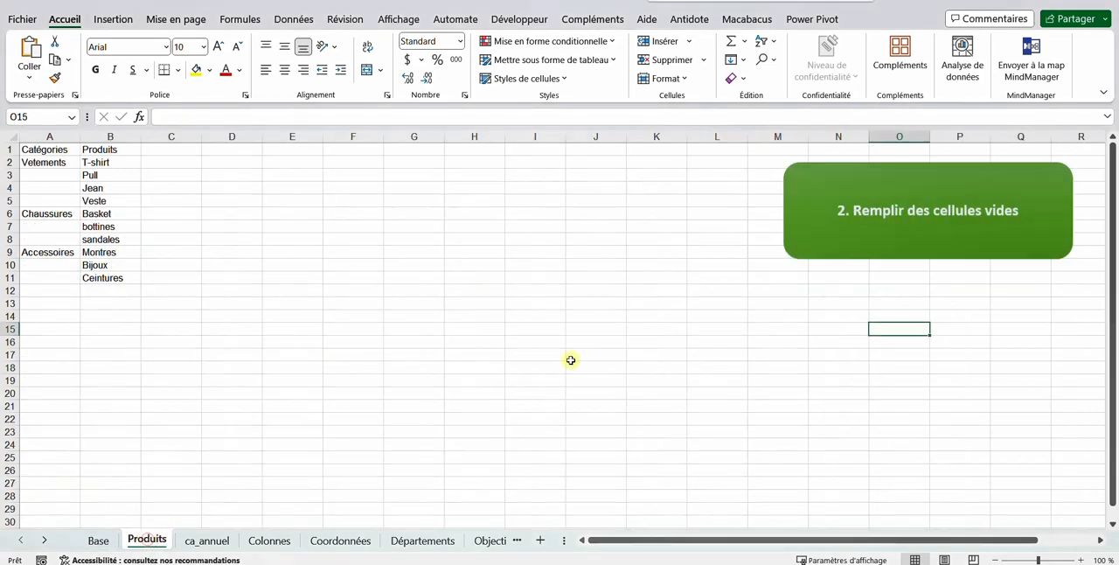
left_click(208, 539)
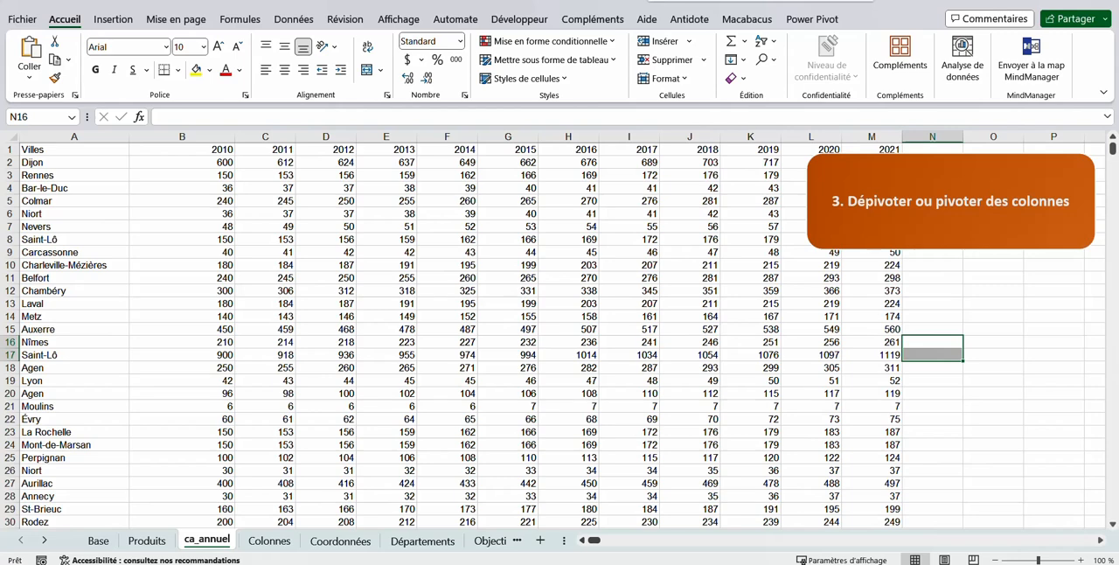
left_click(112, 543)
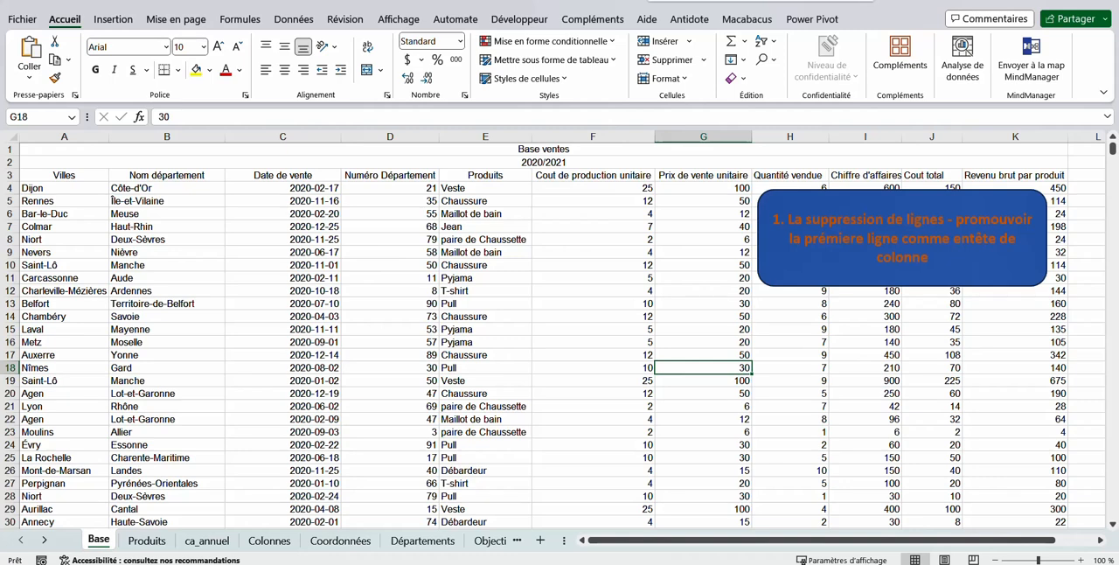
key("ctrl+n")
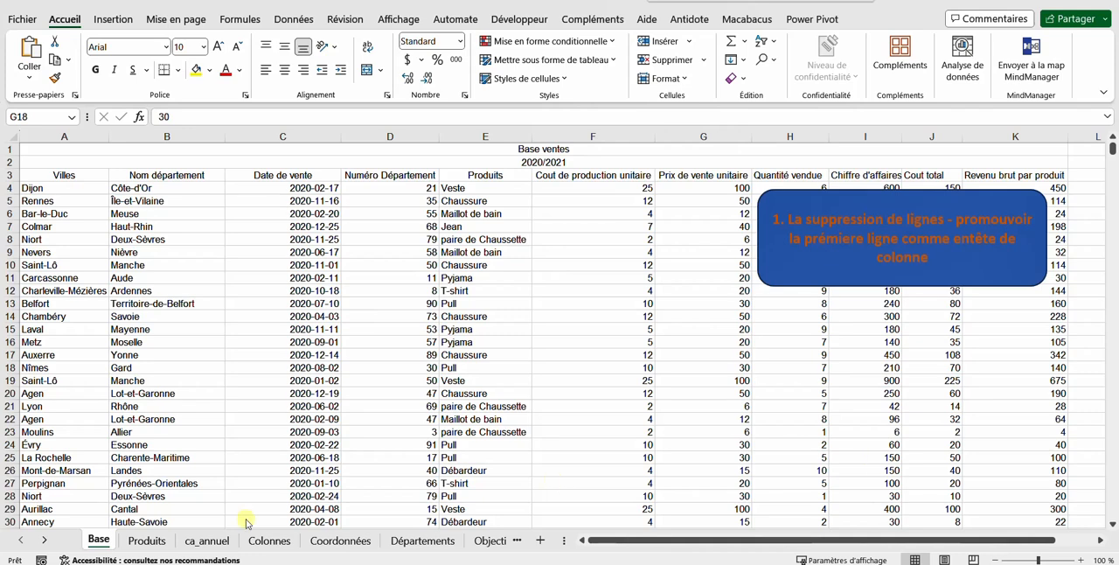
left_click(144, 540)
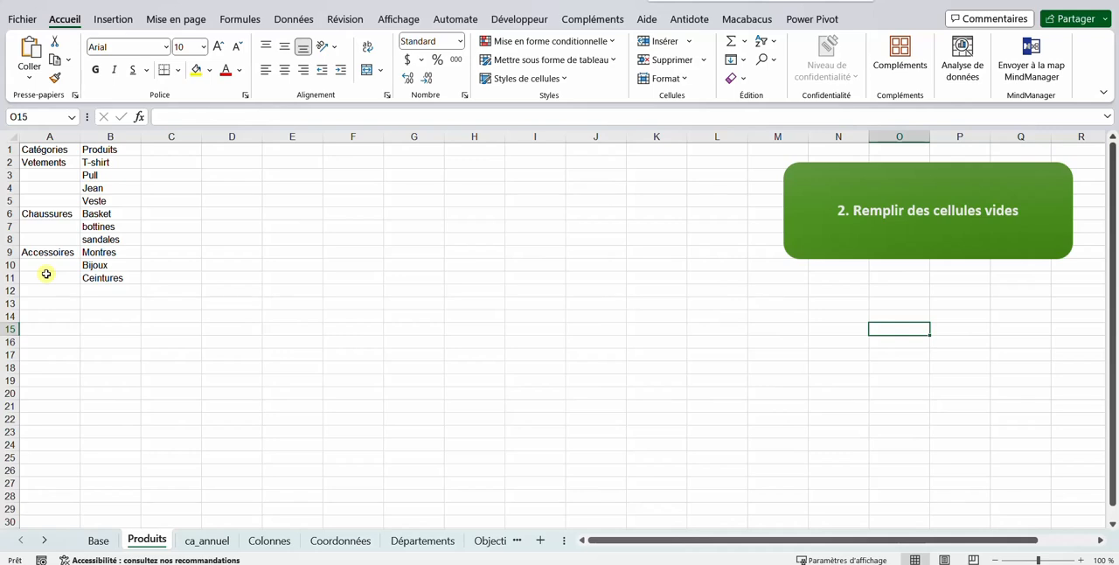
left_click(195, 540)
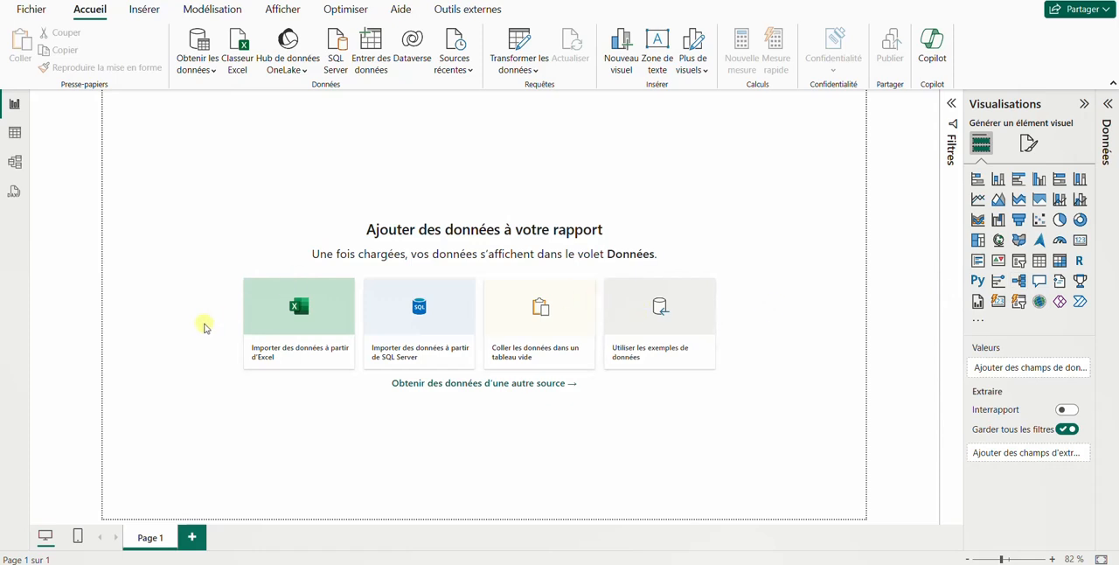
In Power BI Desktop, import the Excel workbook Base_powerquery.xlsx as the report's data source
left_click(287, 320)
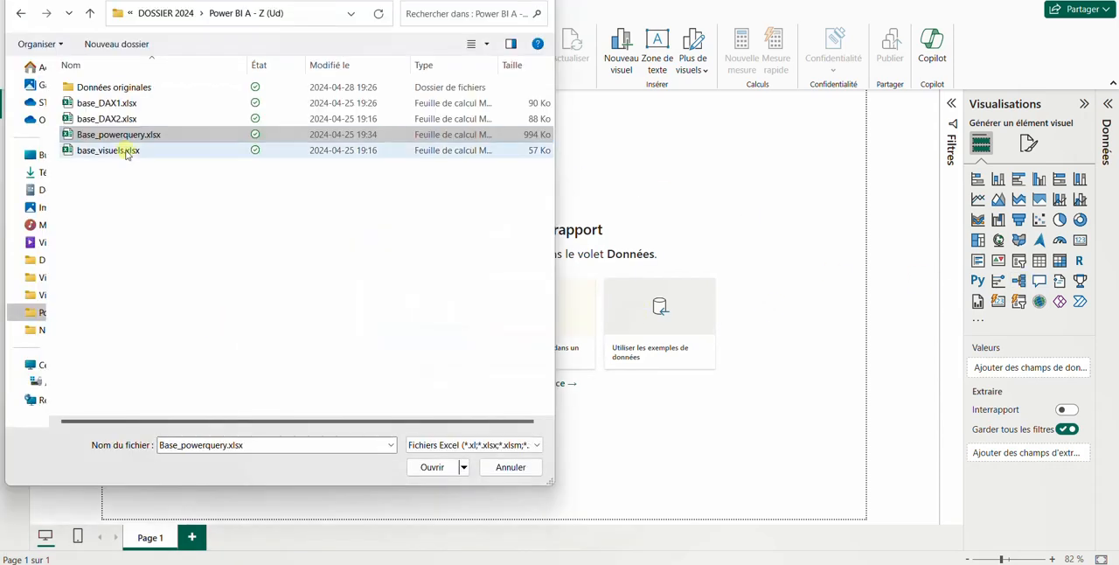
left_click(162, 136)
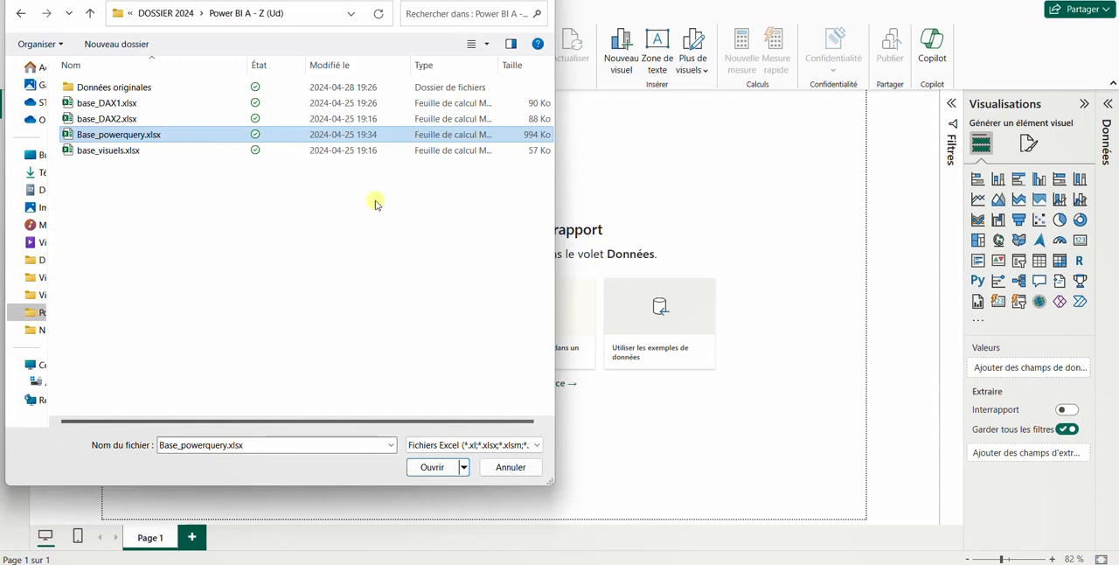
left_click(425, 467)
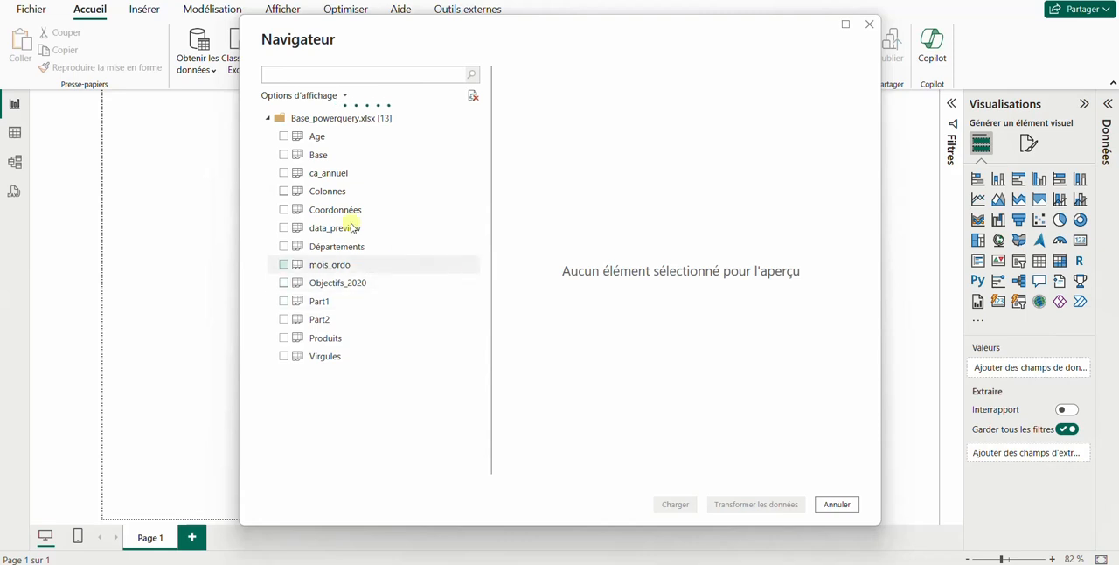
Choose the Base, Produits and ca_annuel tables and open them for transformation in Power Query
left_click(285, 154)
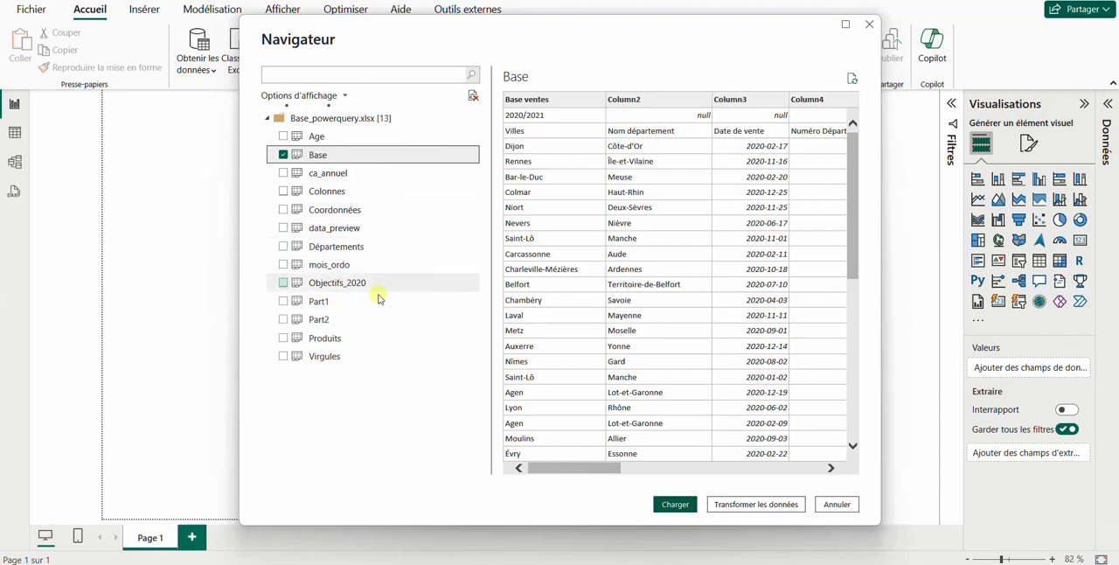
left_click(283, 340)
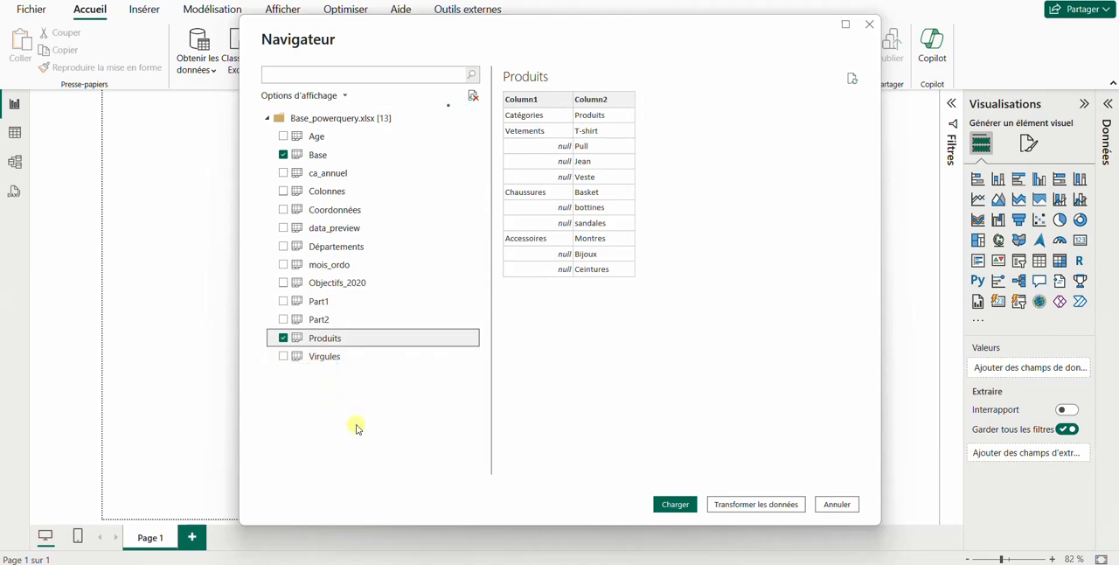
left_click(292, 175)
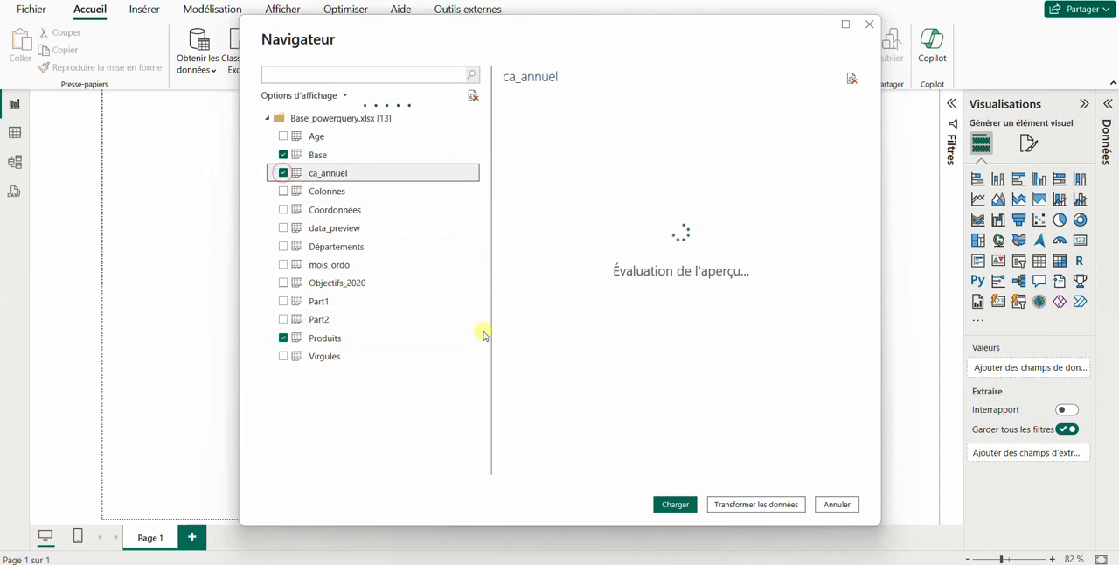
left_click(756, 505)
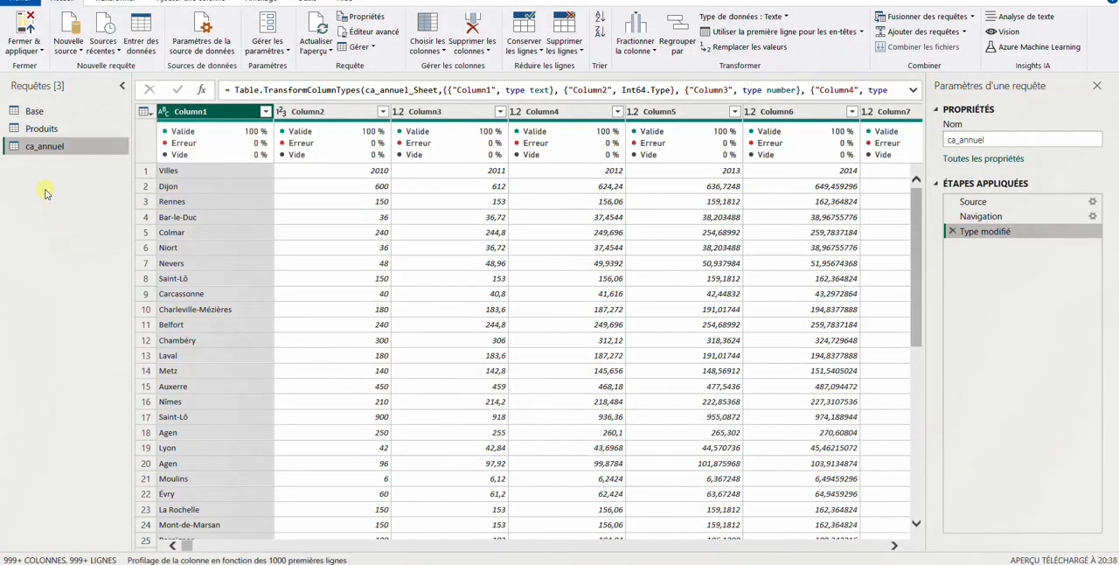
Look through the Base and Produits queries and remove the top 1 row from the Base query
left_click(50, 114)
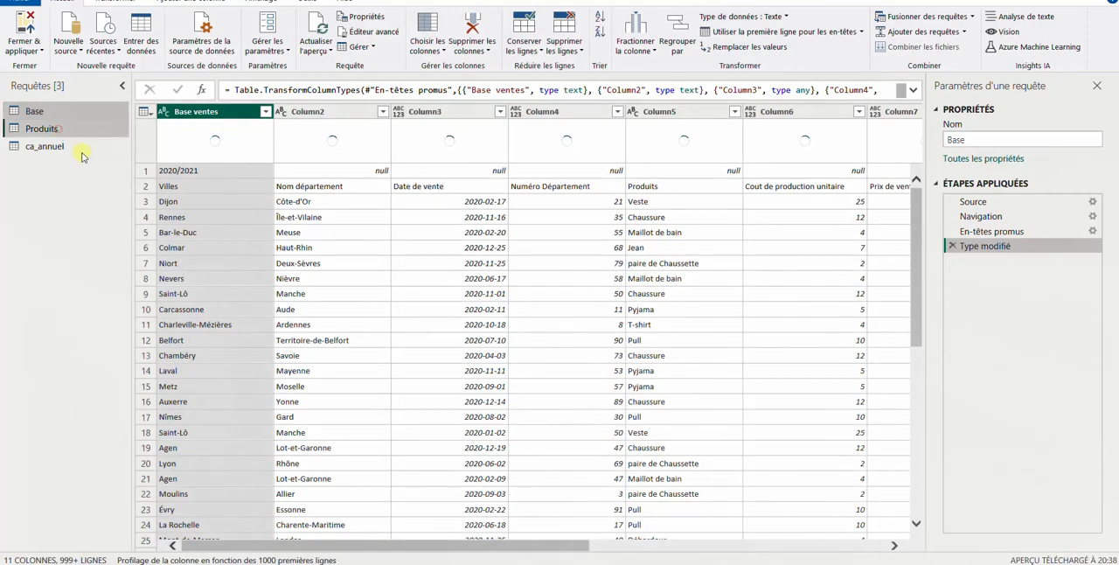
left_click(61, 130)
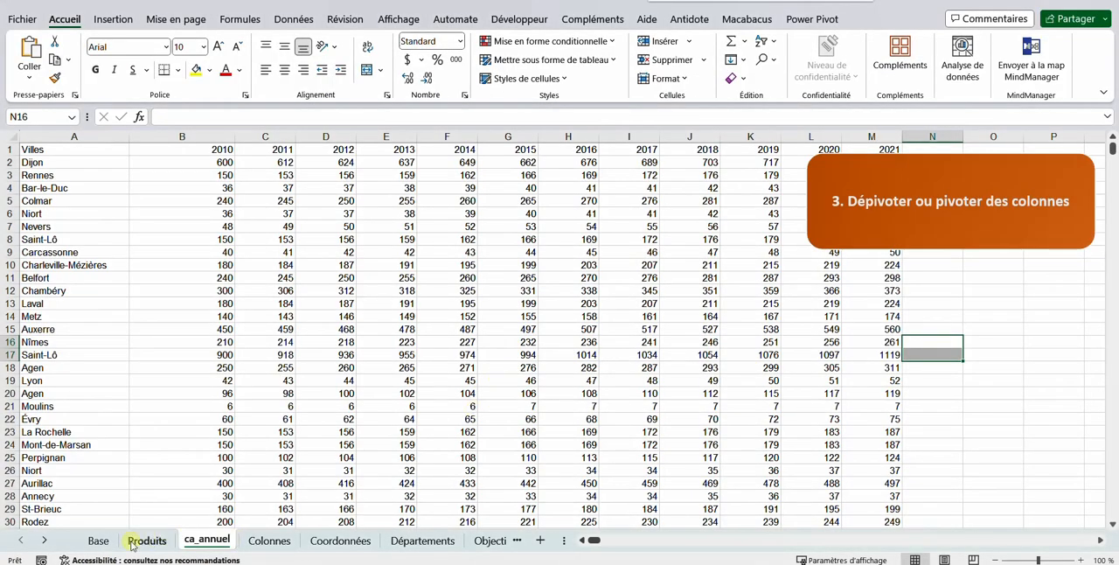
left_click(101, 540)
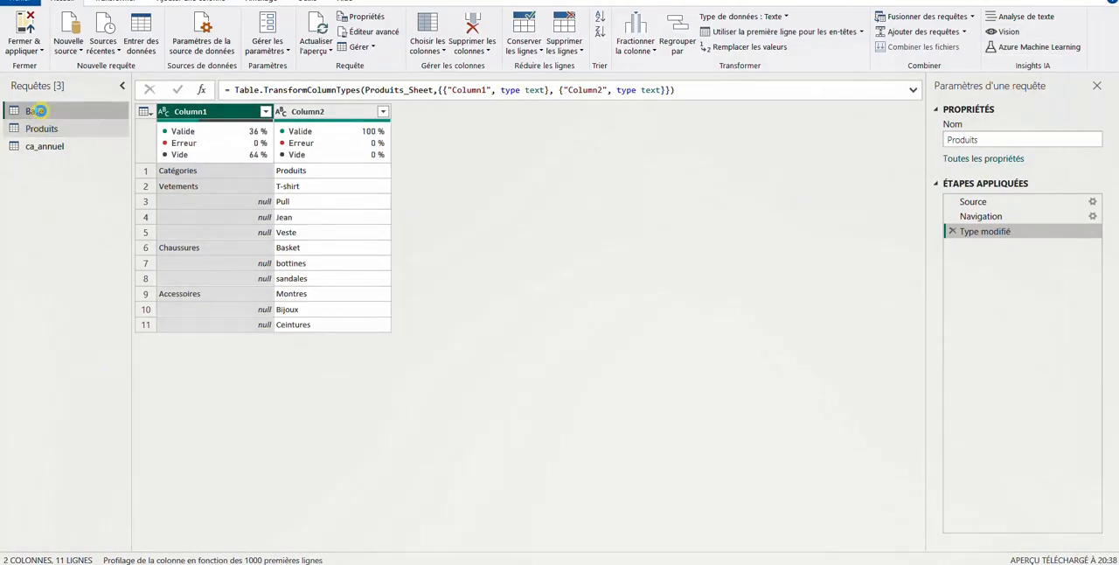
left_click(39, 111)
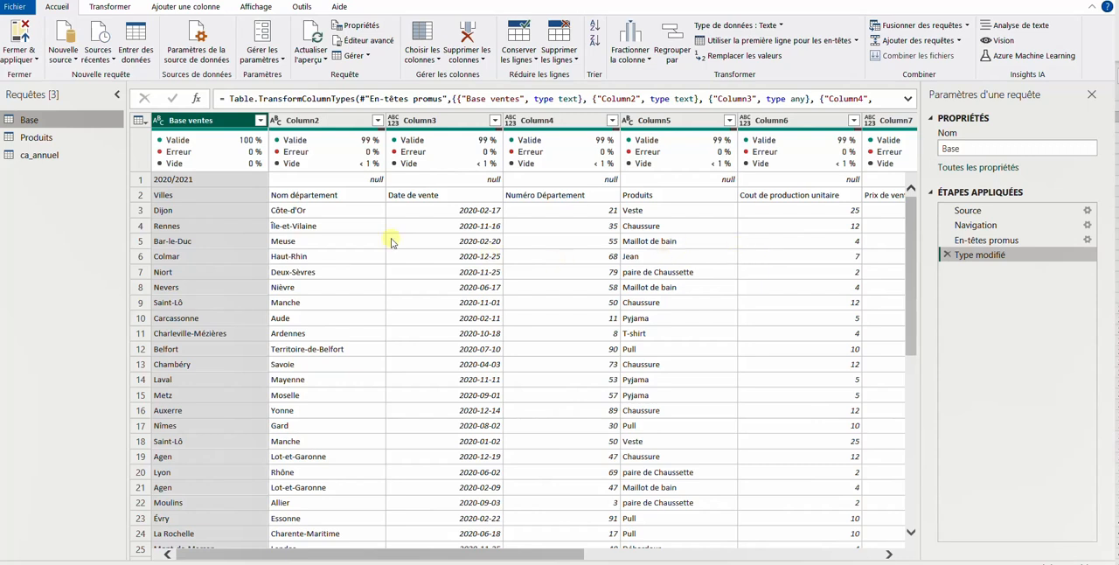
mouse_move(270, 156)
left_click(566, 59)
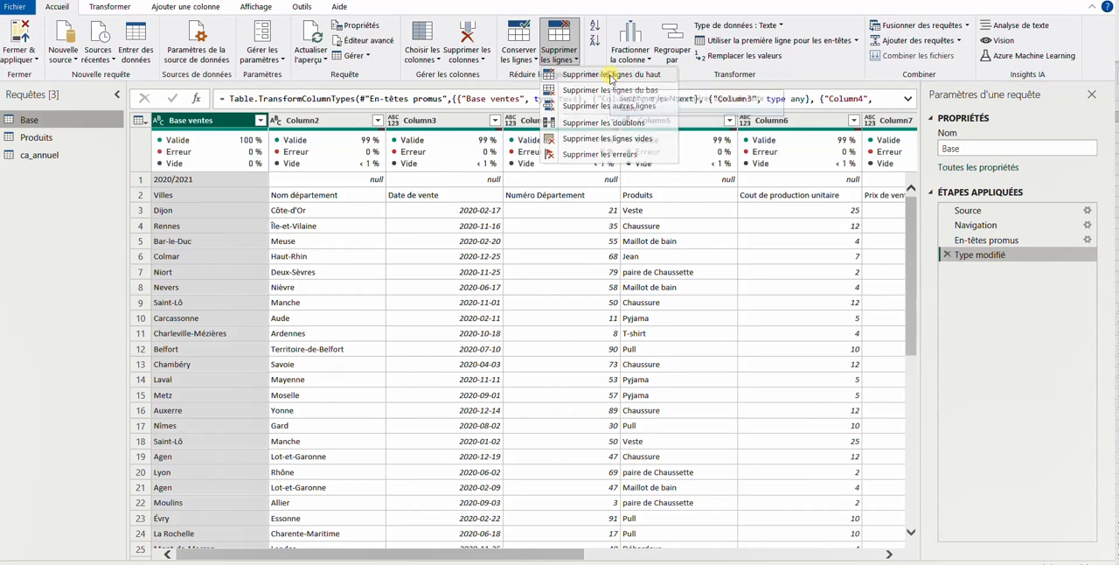
left_click(611, 77)
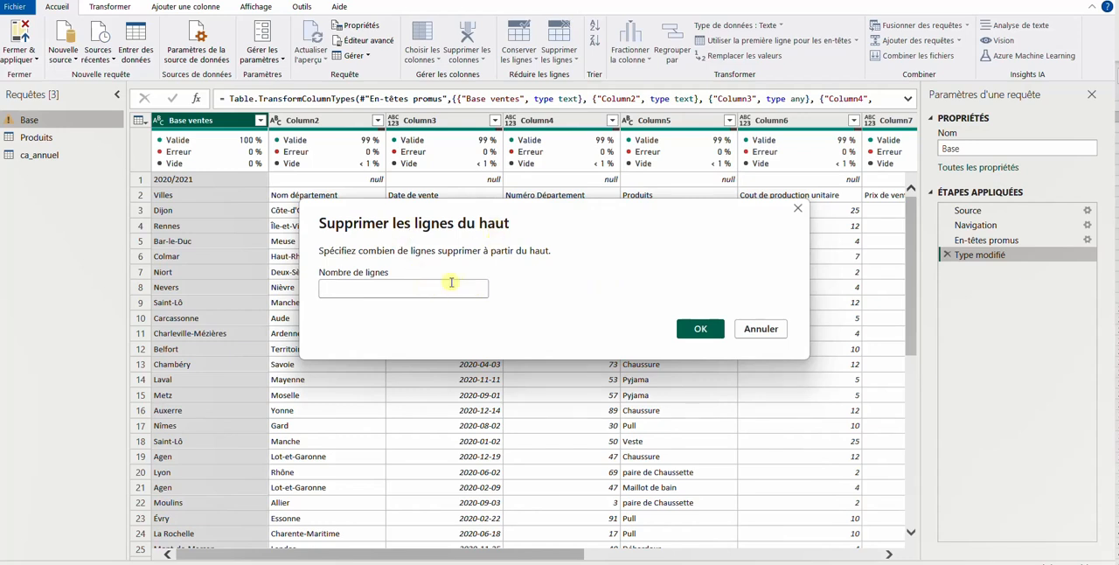
type("1")
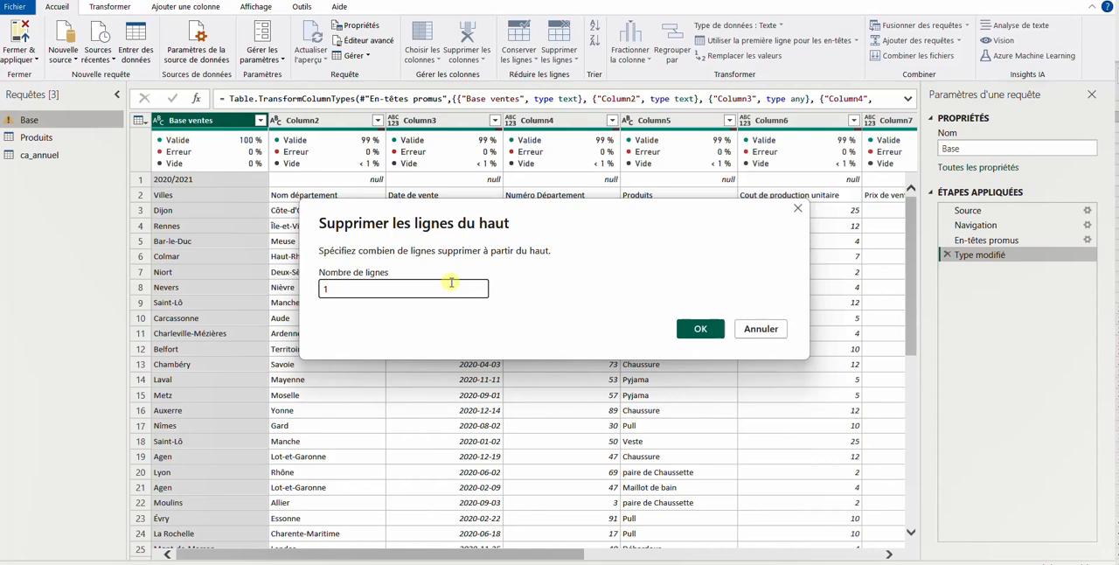
left_click(692, 329)
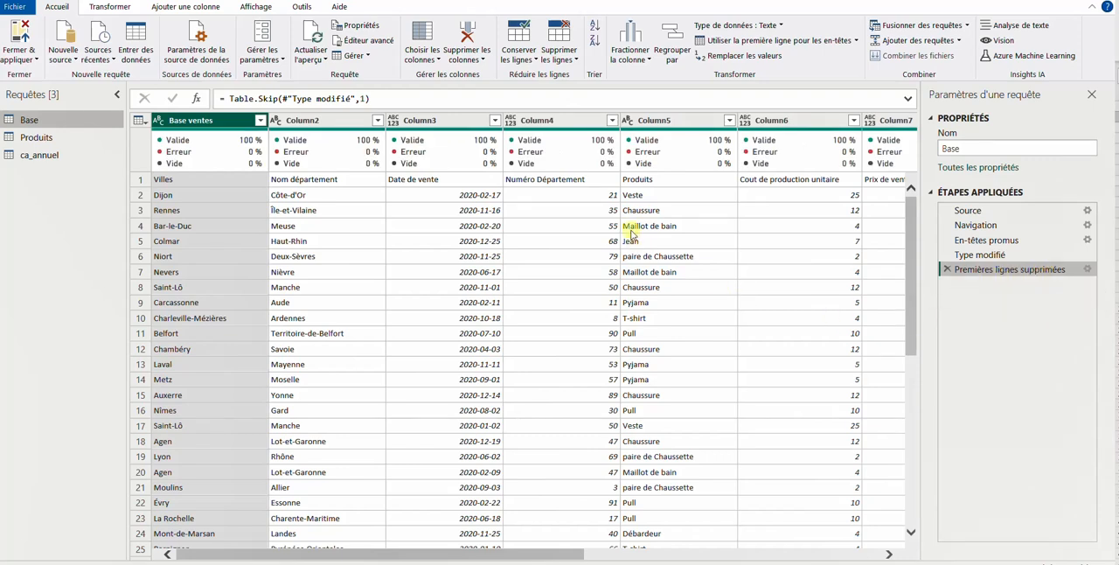
Compare the Base query's last two applied steps, then promote its first row to column headers and check the data
left_click(992, 257)
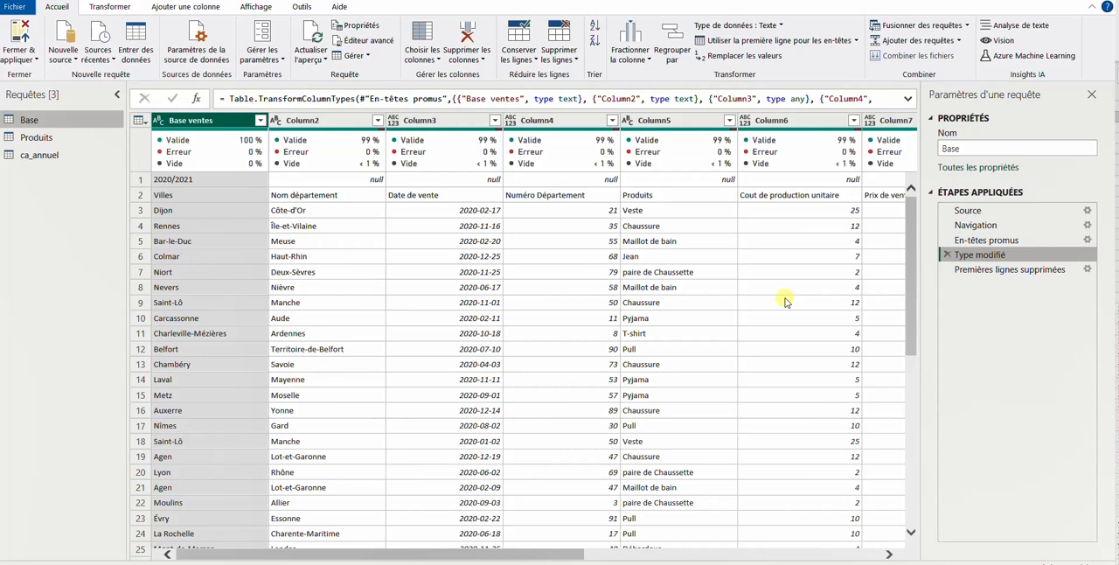
left_click(966, 269)
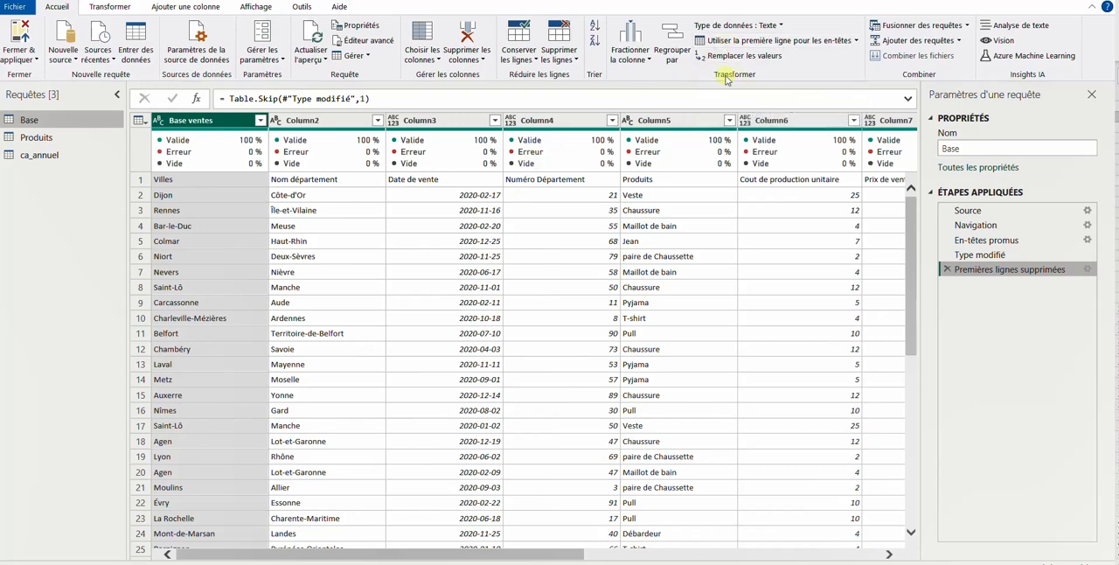
left_click(780, 43)
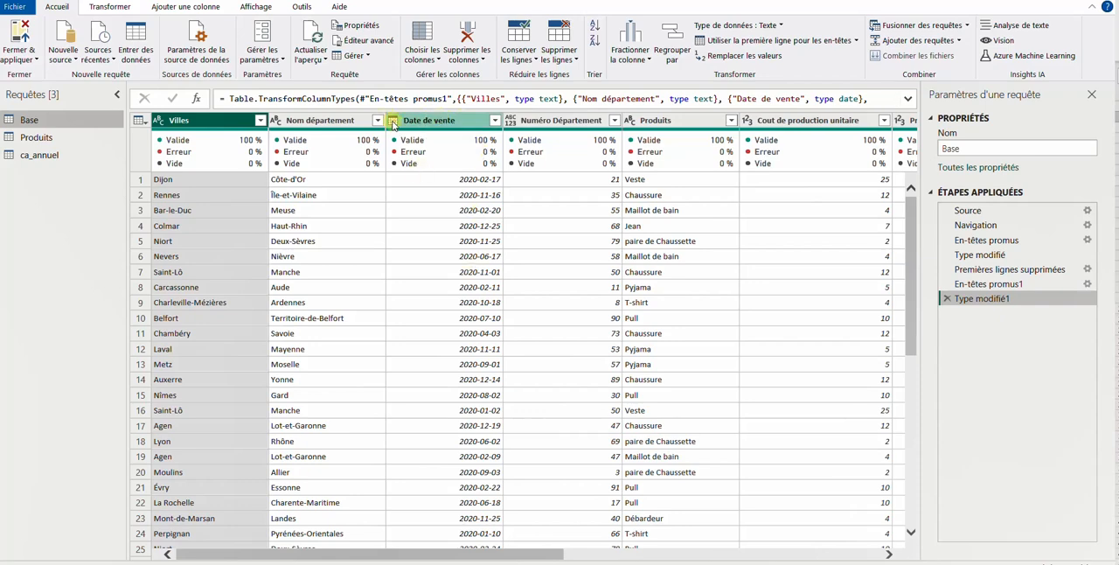
scroll(439, 242, "down", 2)
scroll(439, 242, "up", 2)
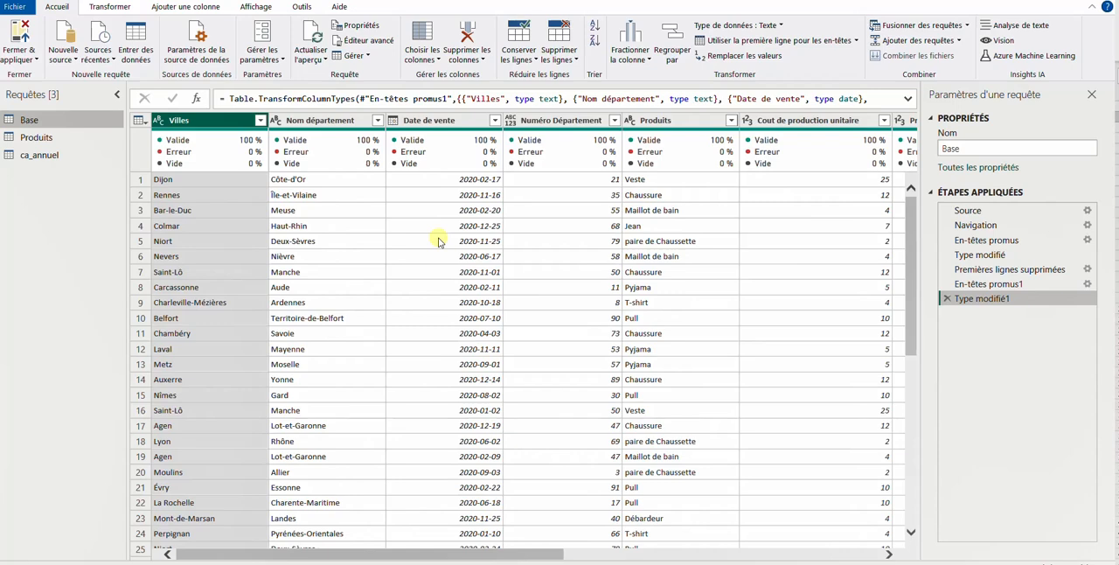
scroll(552, 280, "down", 5)
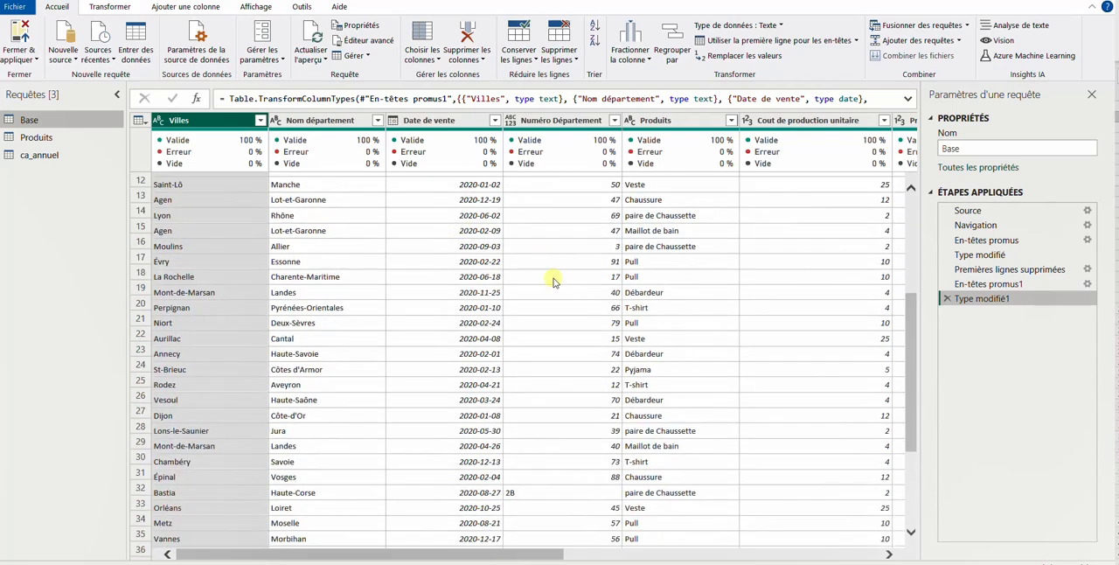
scroll(552, 280, "up", 4)
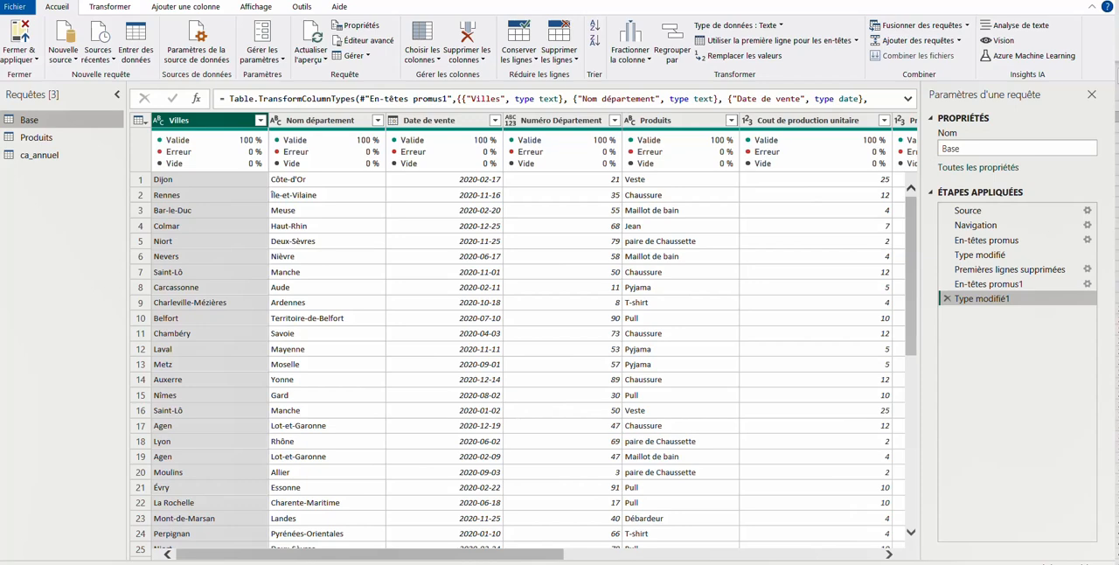
Consult the Produits sheet in Excel, then promote the first row of the Produits query to column headers in Power Query
left_click(632, 562)
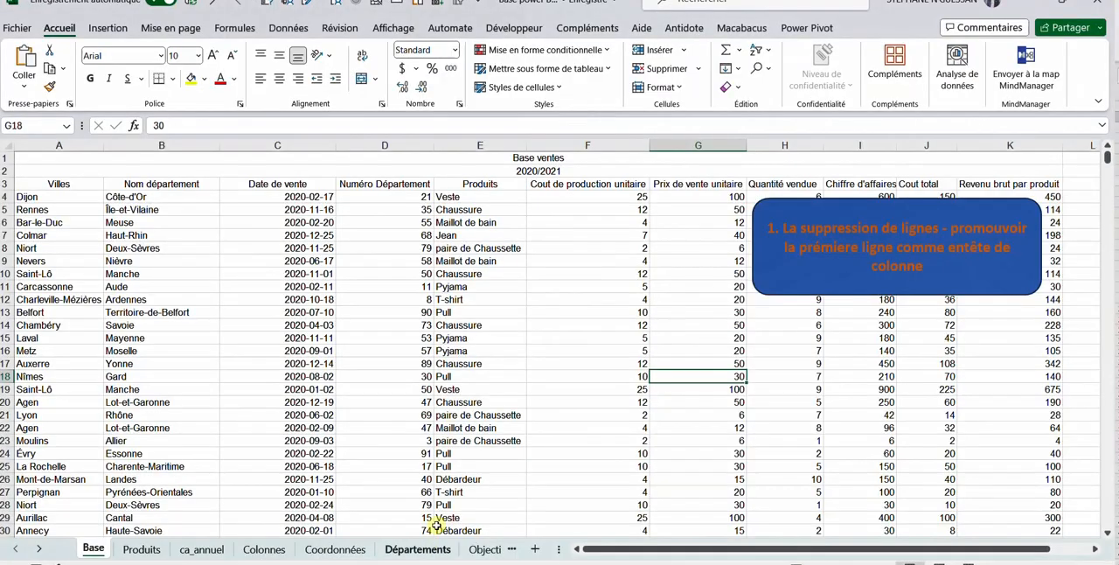
left_click(144, 547)
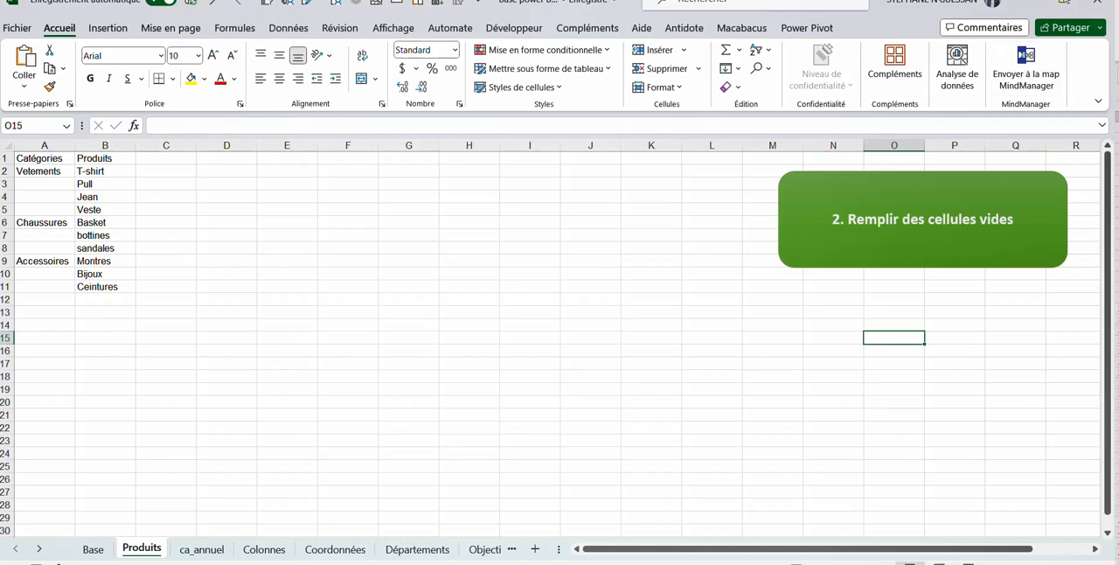
left_click(1026, 4)
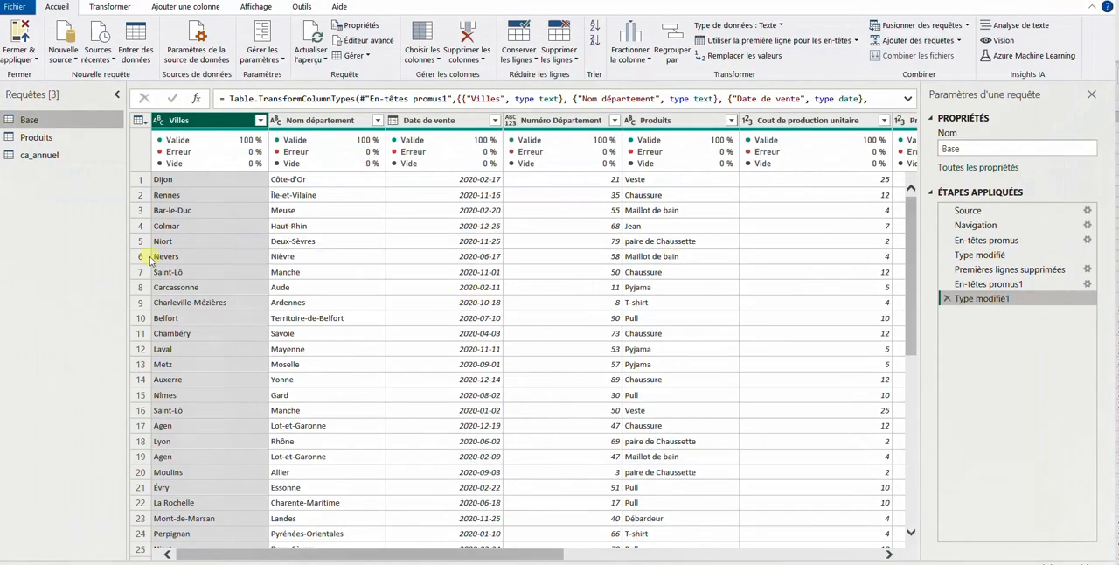
left_click(37, 138)
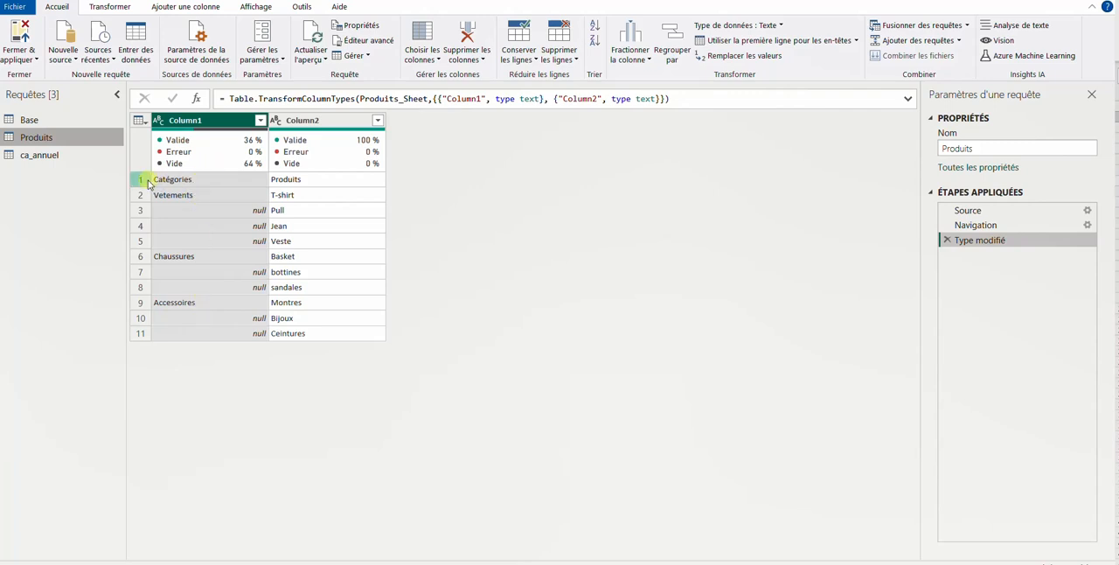
left_click(769, 44)
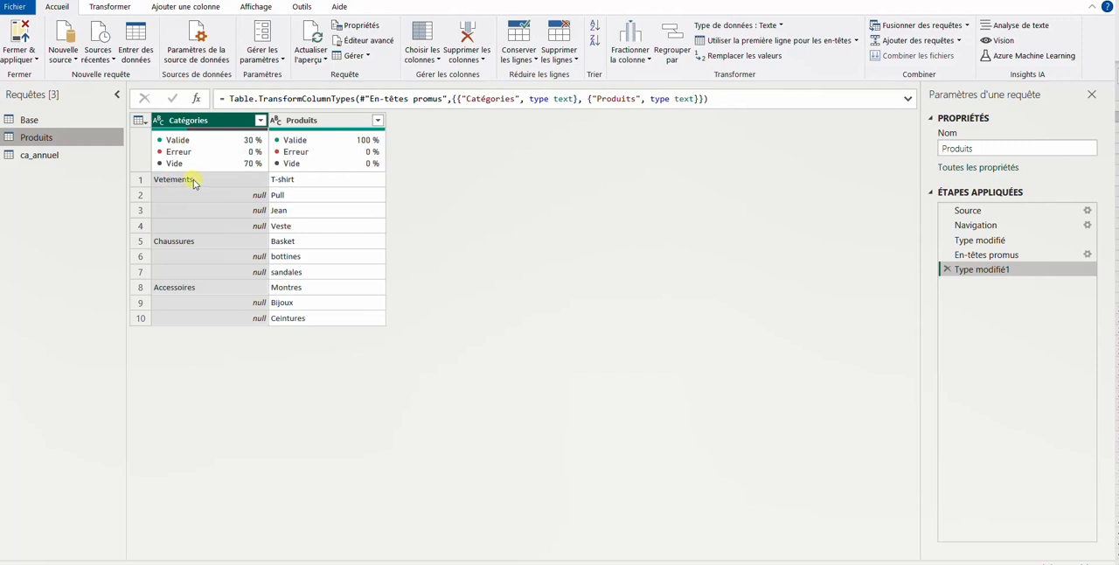
mouse_move(203, 149)
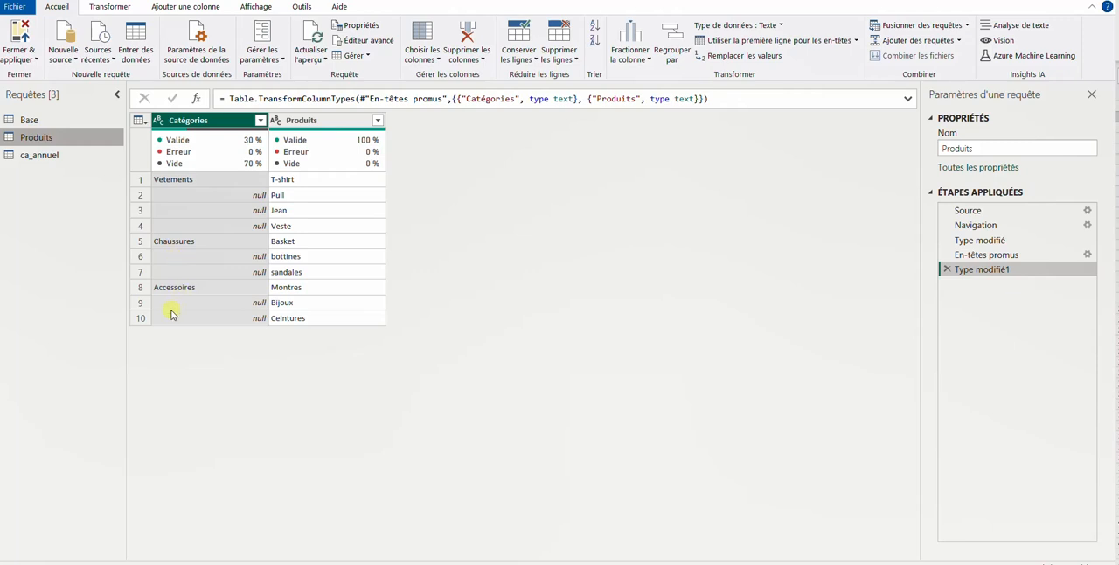
right_click(199, 124)
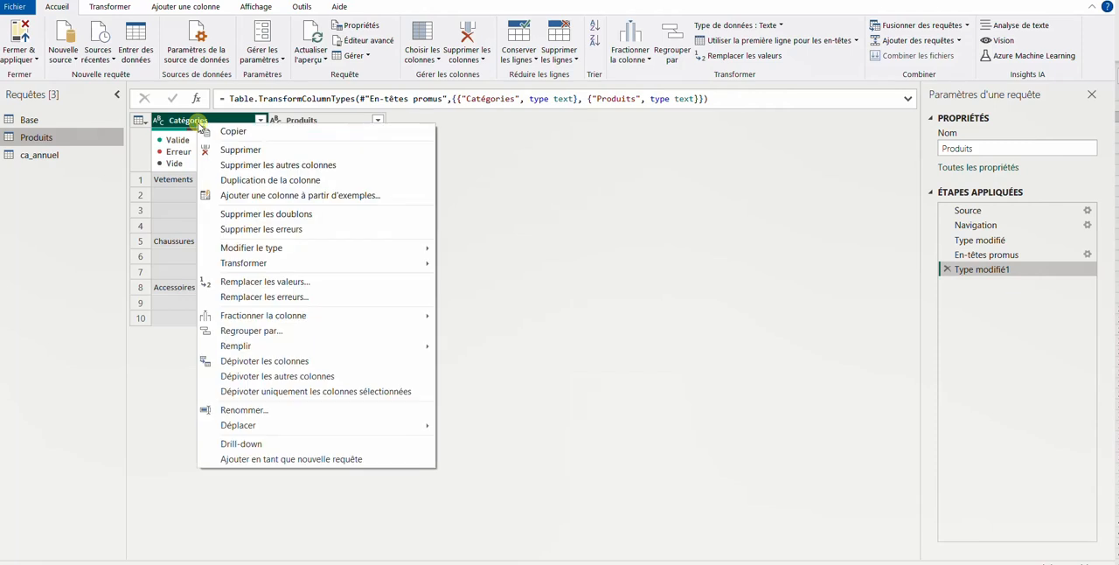
mouse_move(299, 348)
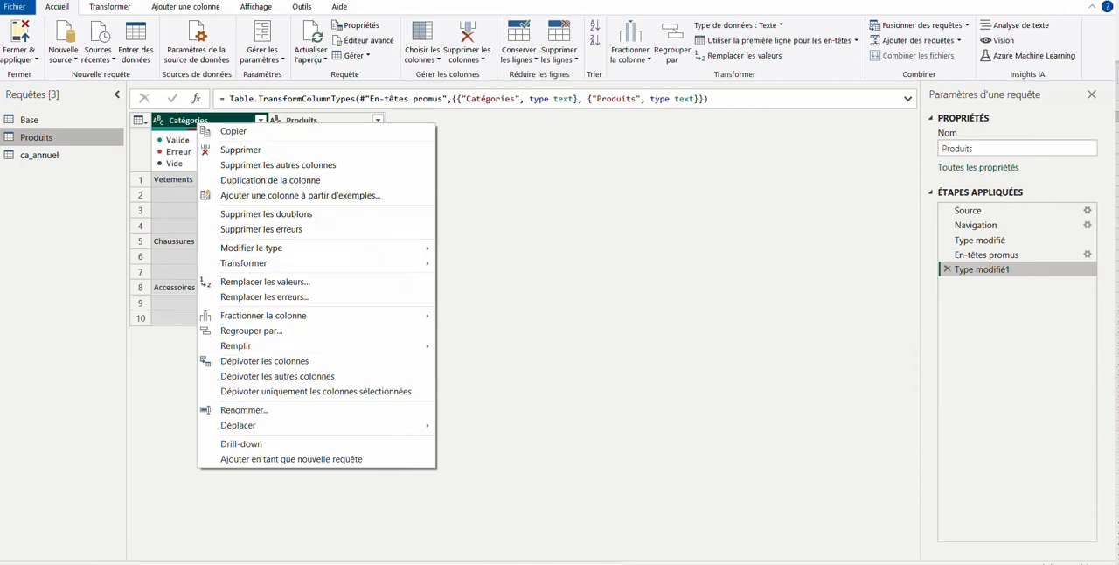
key("Escape")
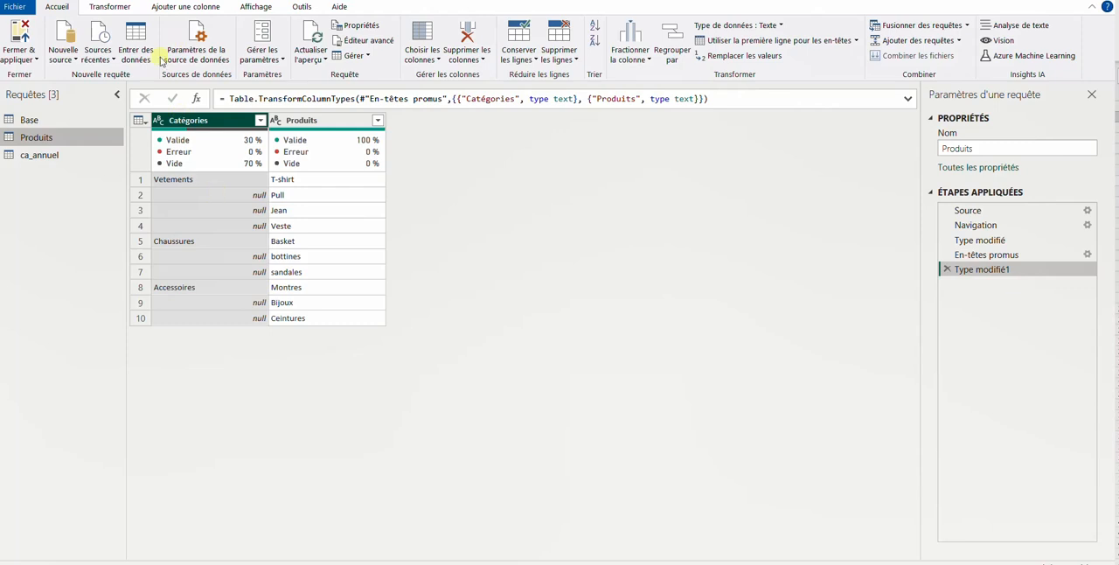
Fill the blank cells of the Catégories column downward in the Produits query
left_click(119, 10)
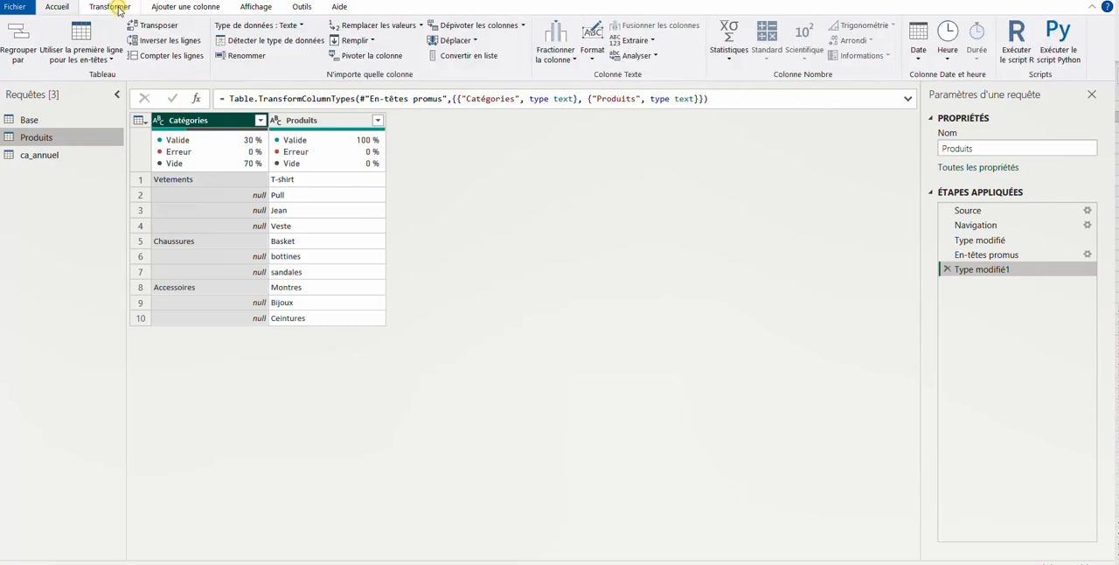
left_click(373, 42)
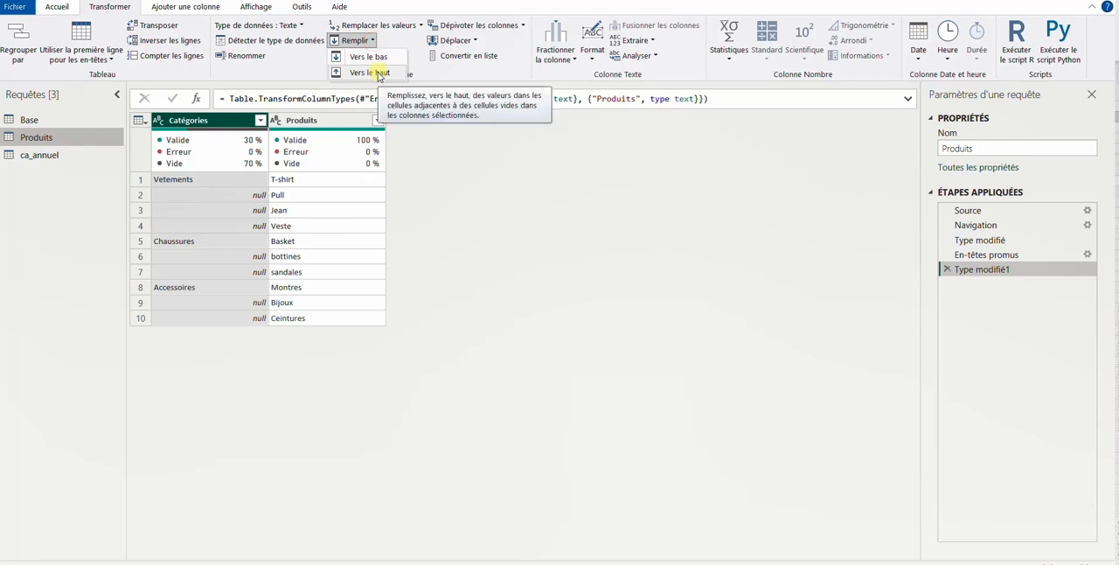
left_click(378, 57)
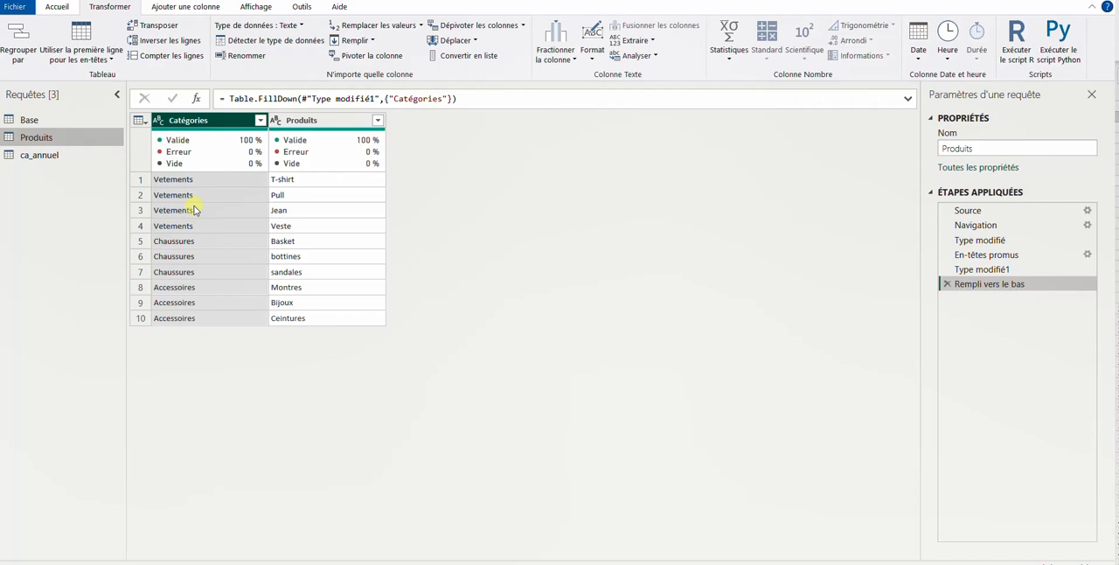
Look through the ca_annuel query and promote its first row to column headers
left_click(100, 158)
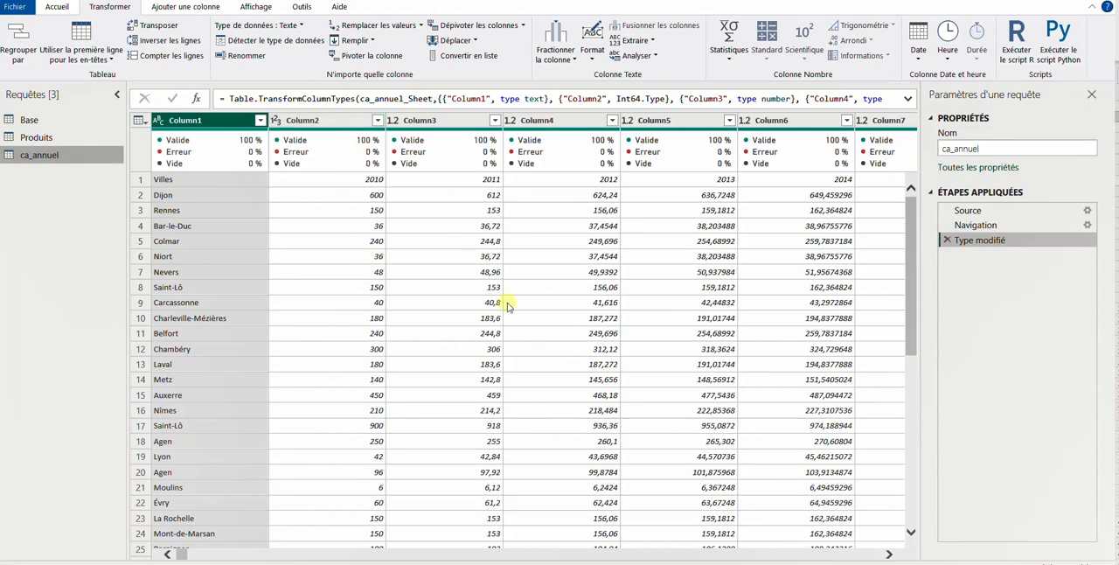
scroll(498, 297, "down", 5)
scroll(509, 306, "up", 5)
left_click(64, 7)
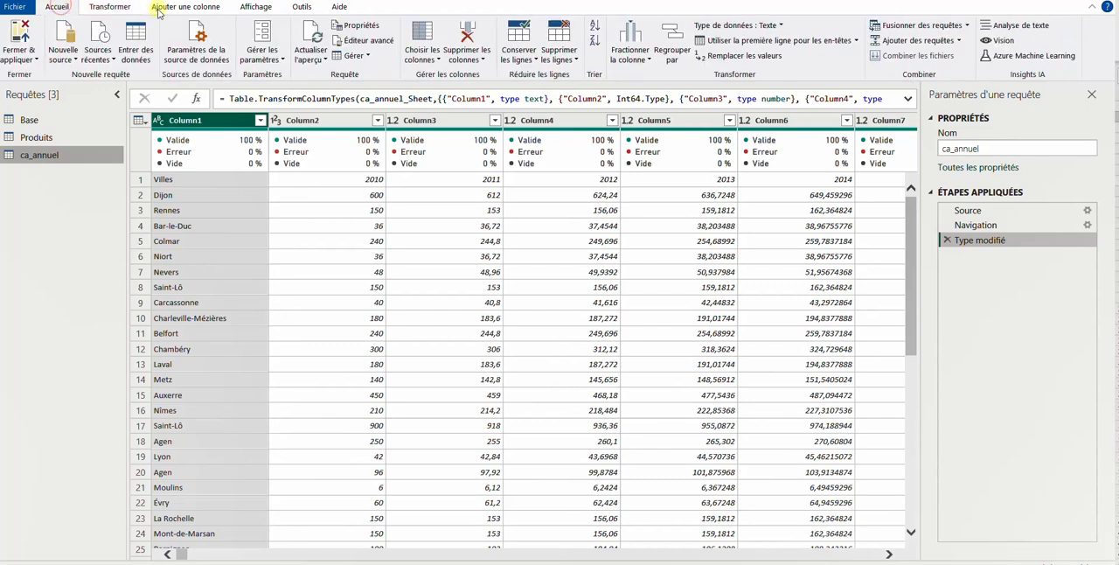
left_click(776, 41)
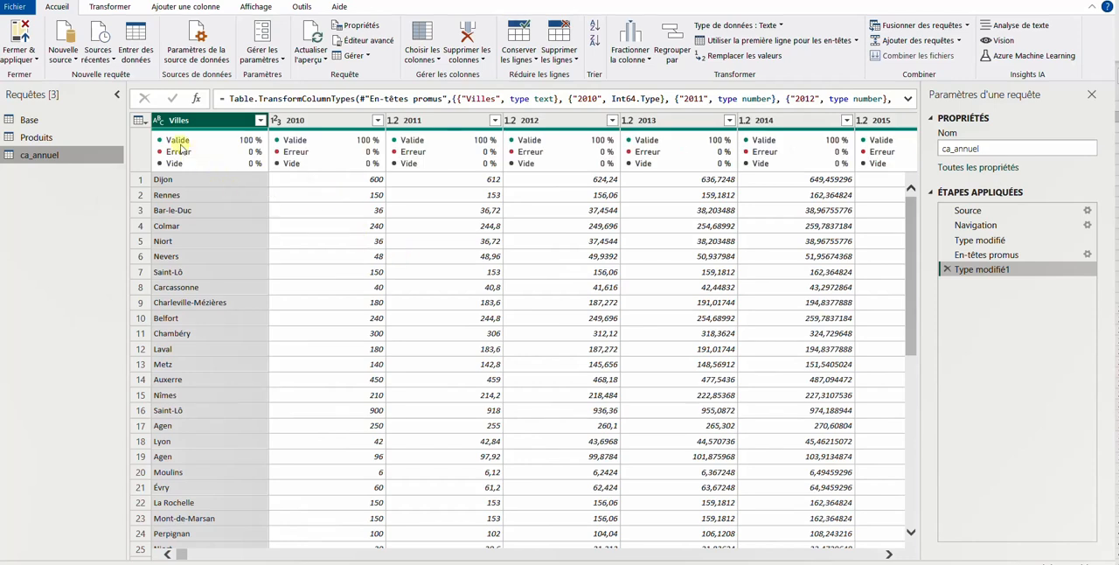
Unpivot all columns other than Villes in the ca_annuel query
mouse_move(183, 144)
right_click(214, 122)
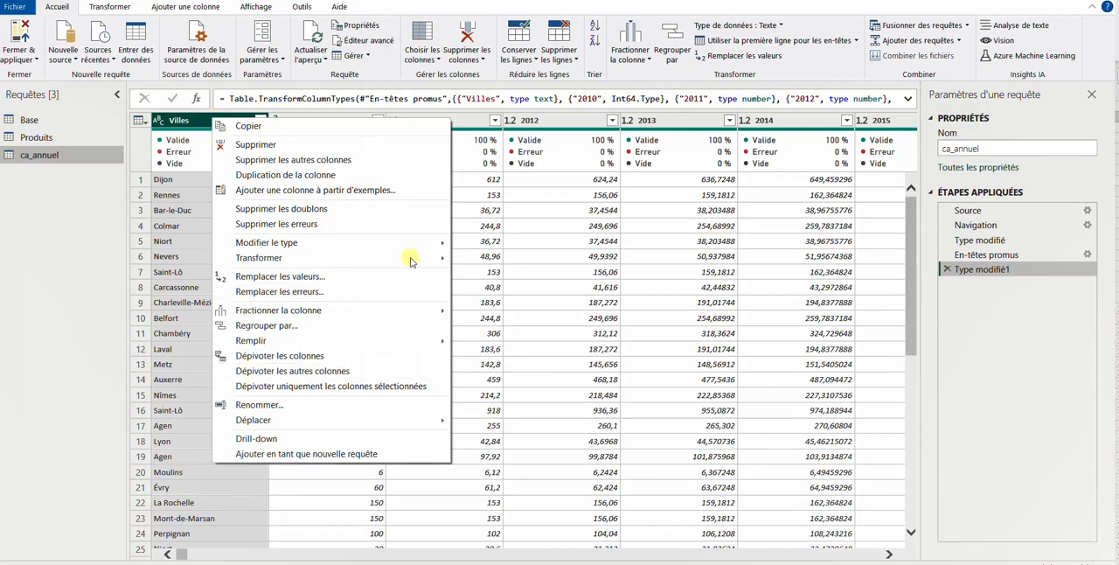
left_click(205, 119)
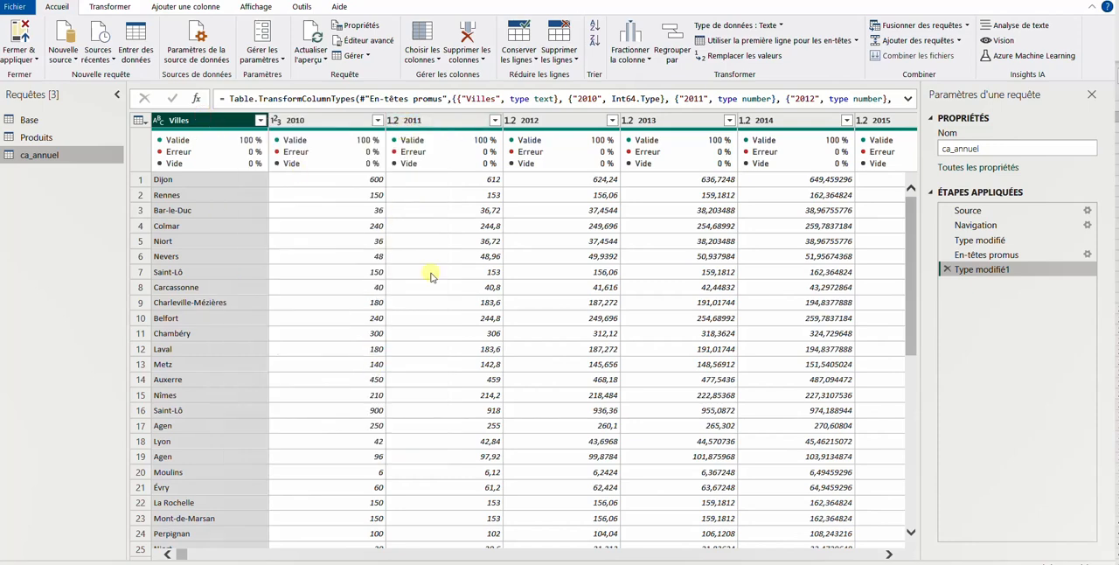
left_click(303, 122, "ctrl")
right_click(207, 125)
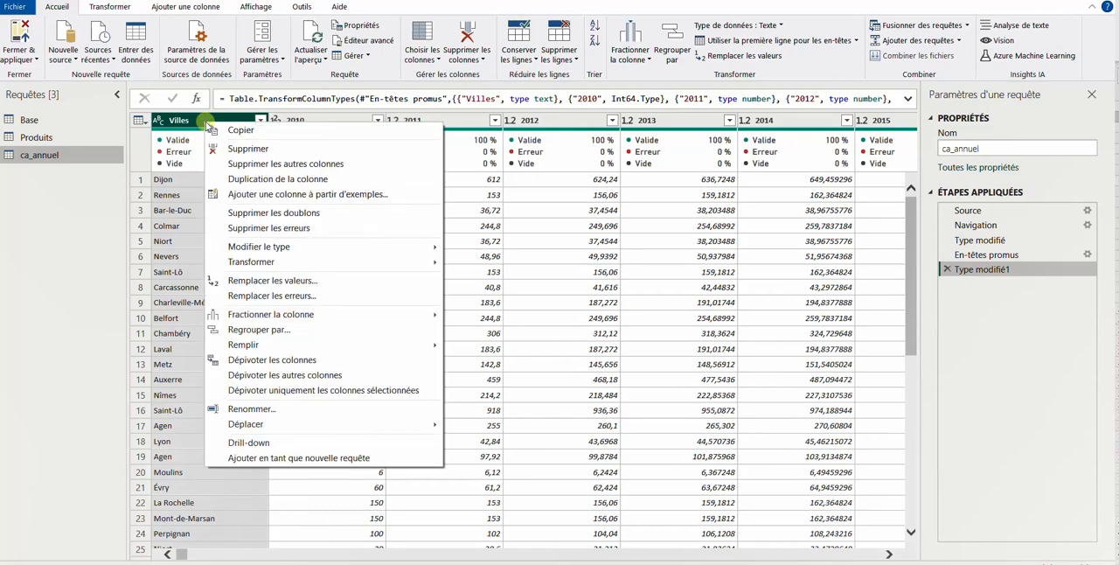
left_click(275, 376)
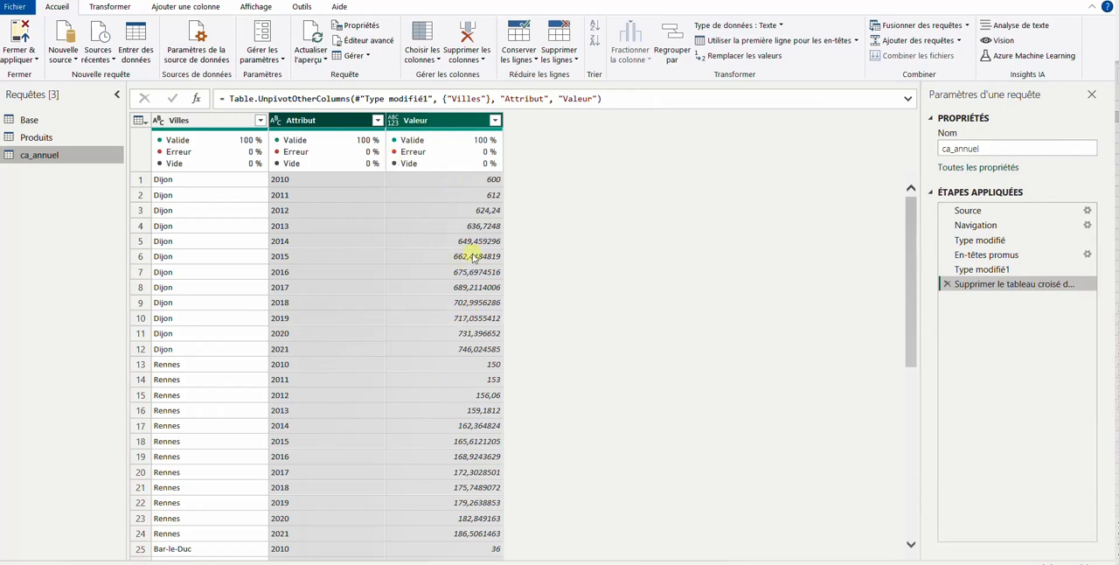
Change the data type of the Attribut and Valeur columns to whole number (Nombre entier)
right_click(454, 120)
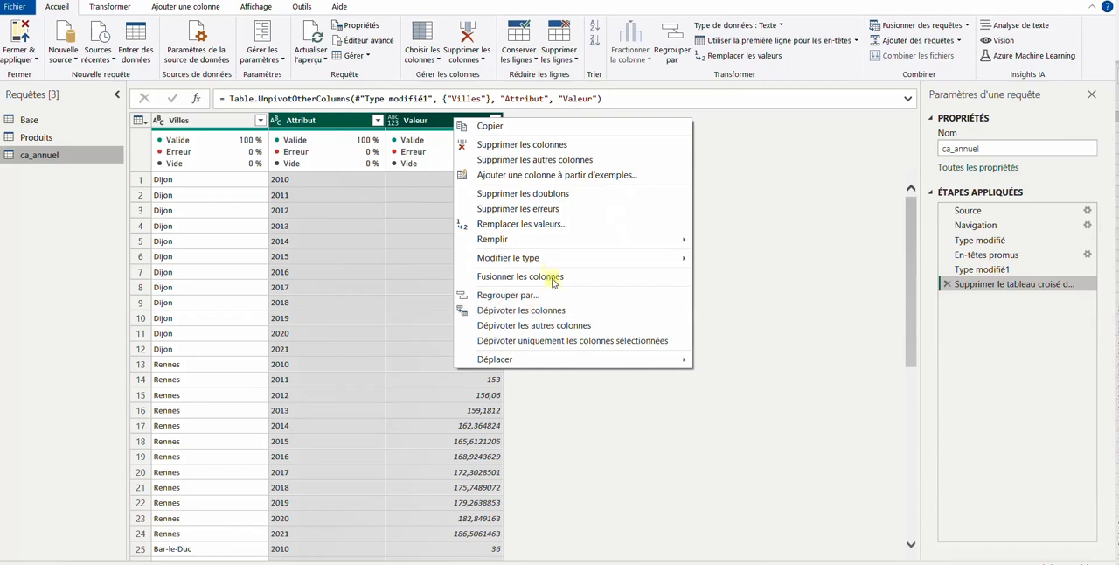
mouse_move(548, 261)
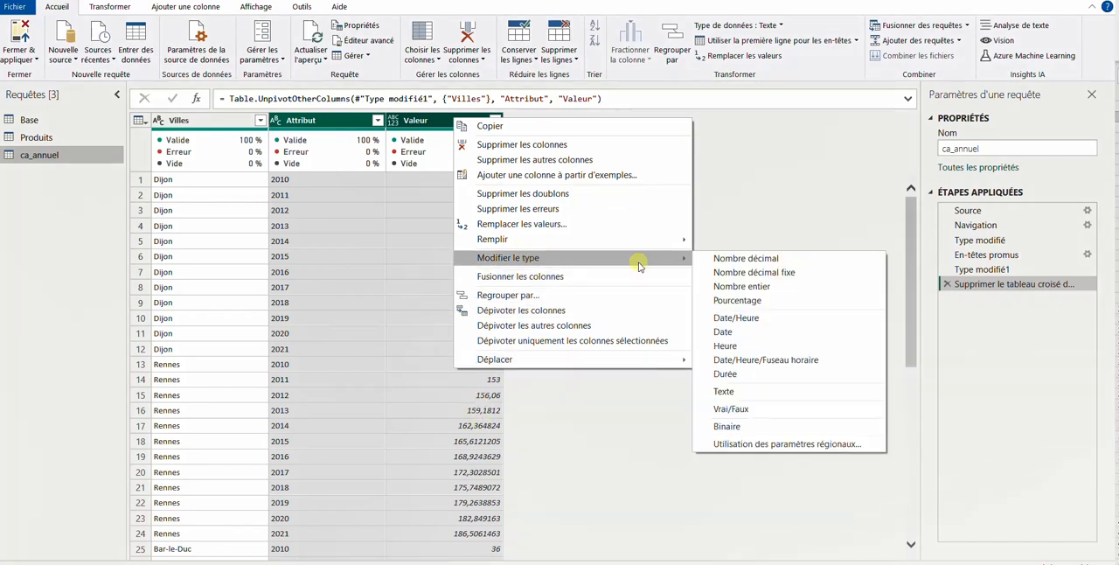
left_click(739, 287)
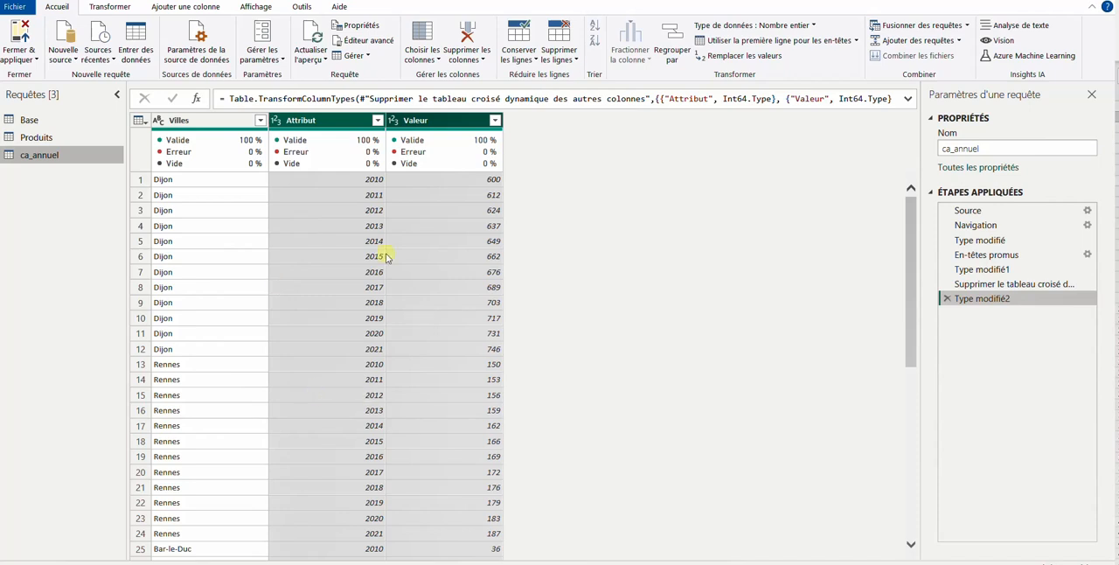
Rename the Attribut column as Années in the ca_annuel query
double_click(306, 122)
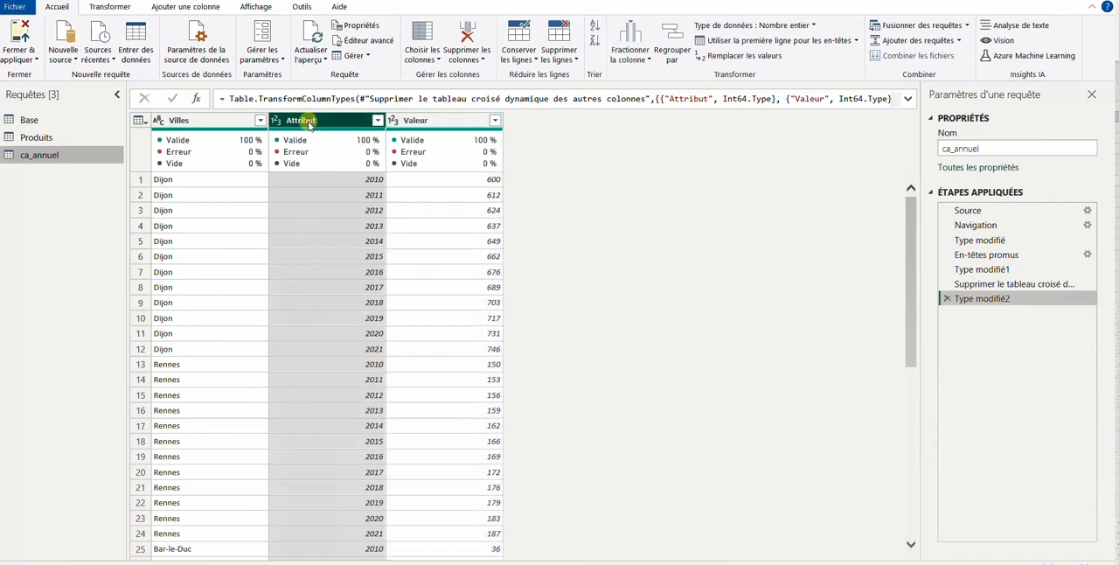
key("Caps_Lock")
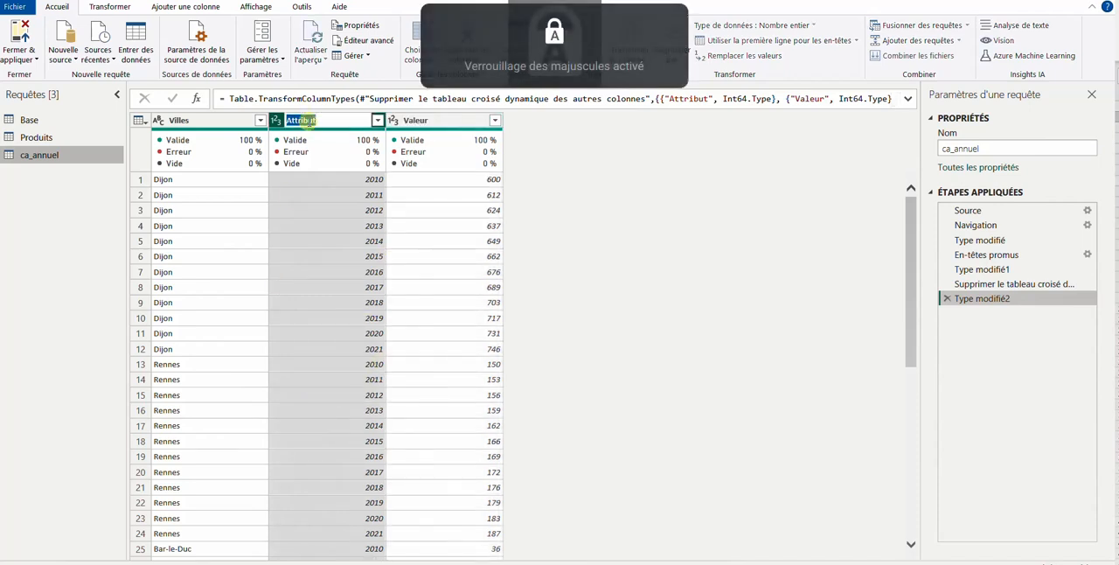
type("A")
key("Caps_Lock")
type("nnées")
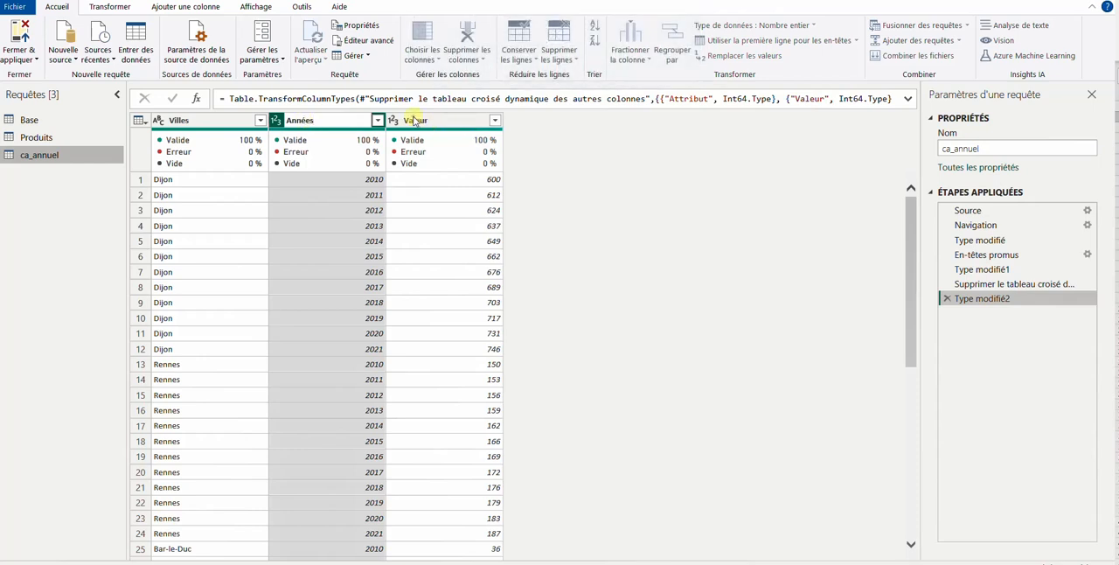
left_click(407, 122)
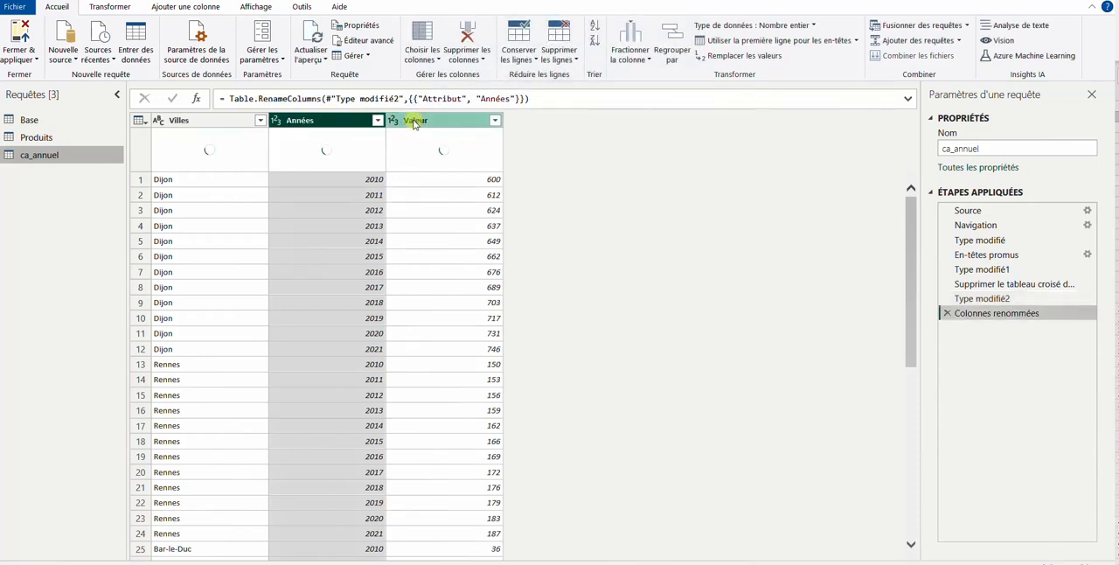
Rename the Valeur column as CA in the ca_annuel query
double_click(414, 121)
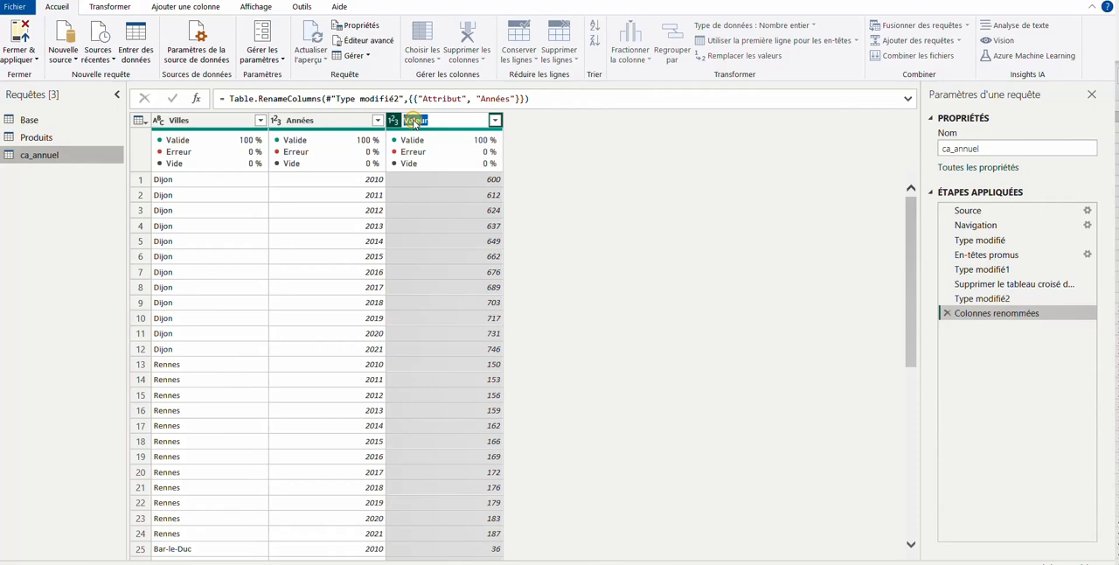
key("Caps_Lock")
type("CA")
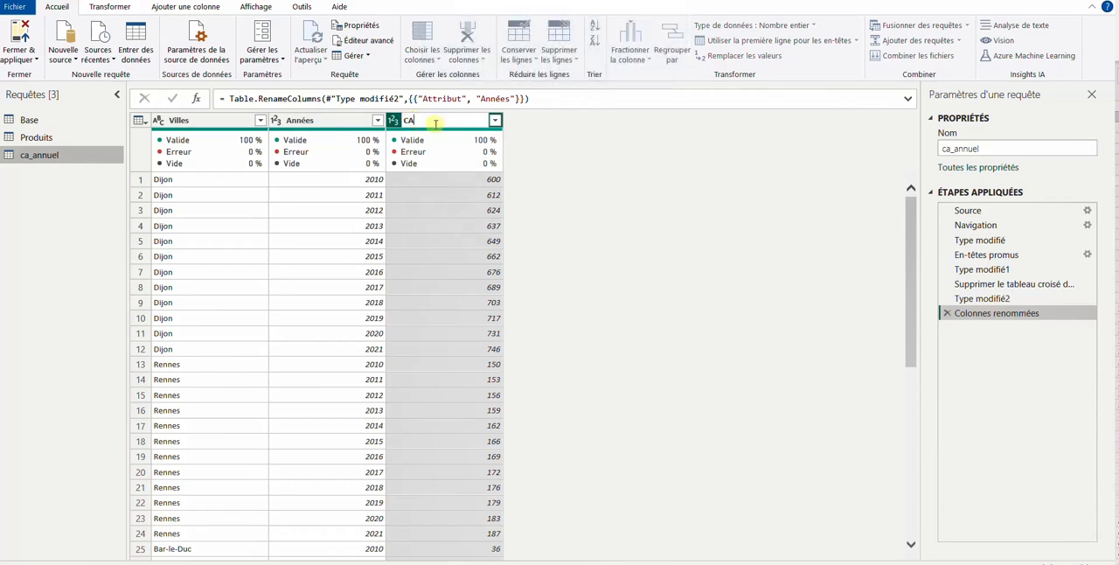
key("Return")
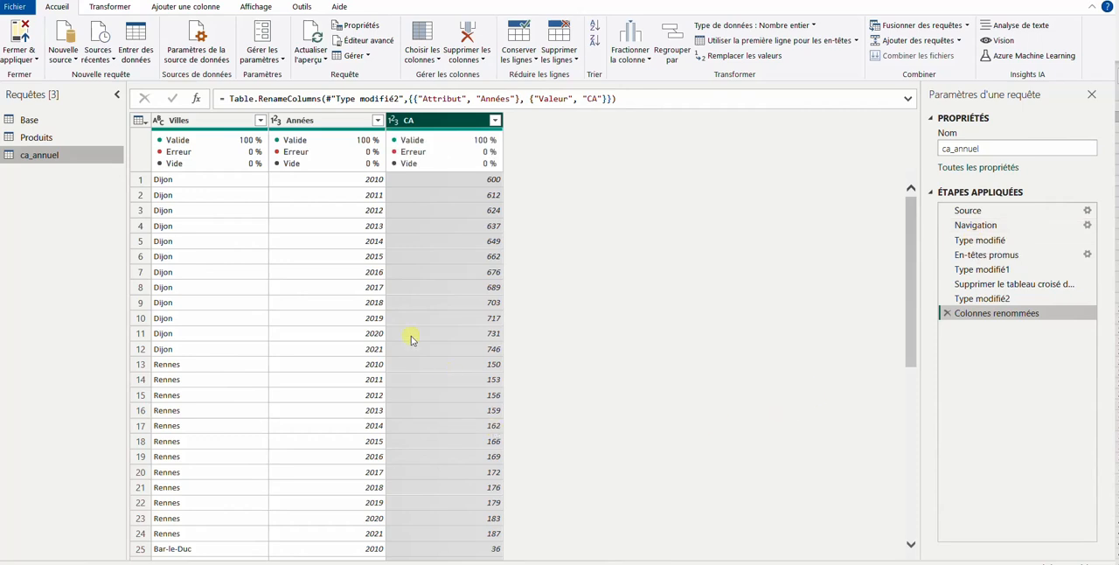
Check the unpivoted ca_annuel rows, then close Power Query and apply the changes to the report
scroll(412, 332, "down", 4)
scroll(412, 332, "up", 4)
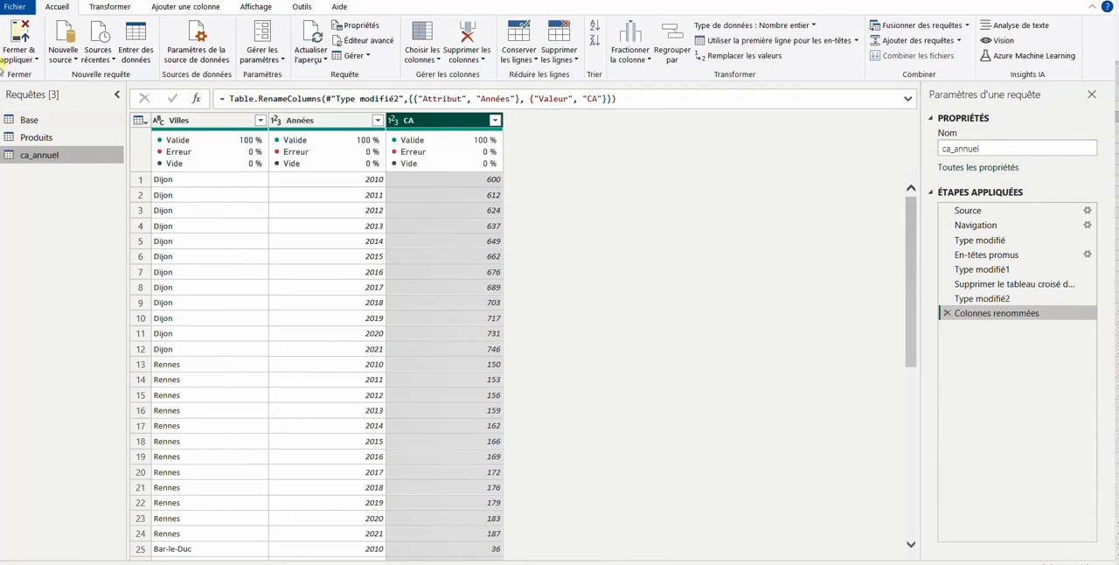
left_click(35, 59)
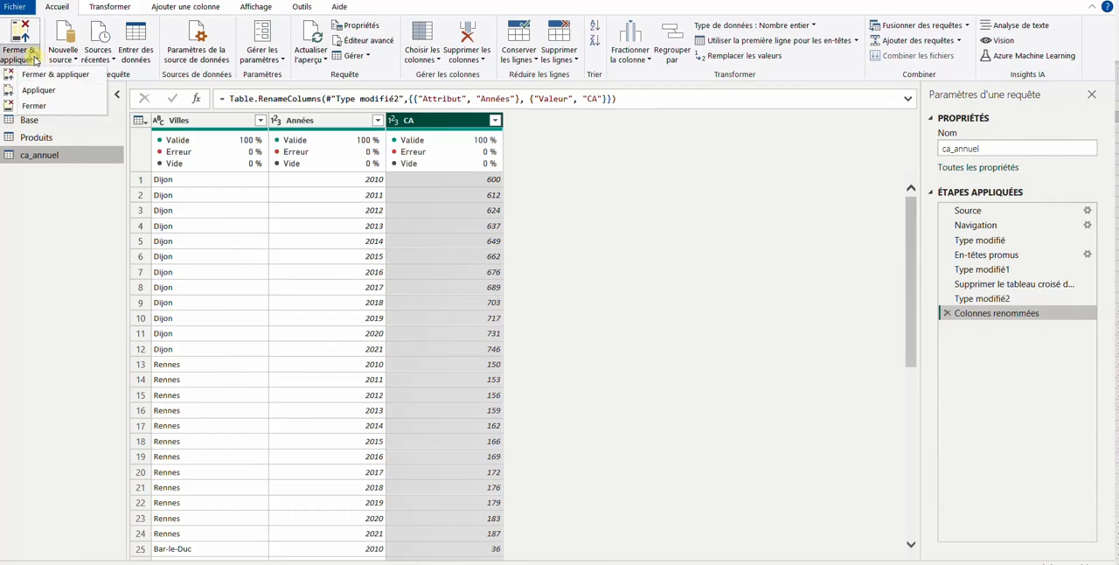
left_click(33, 75)
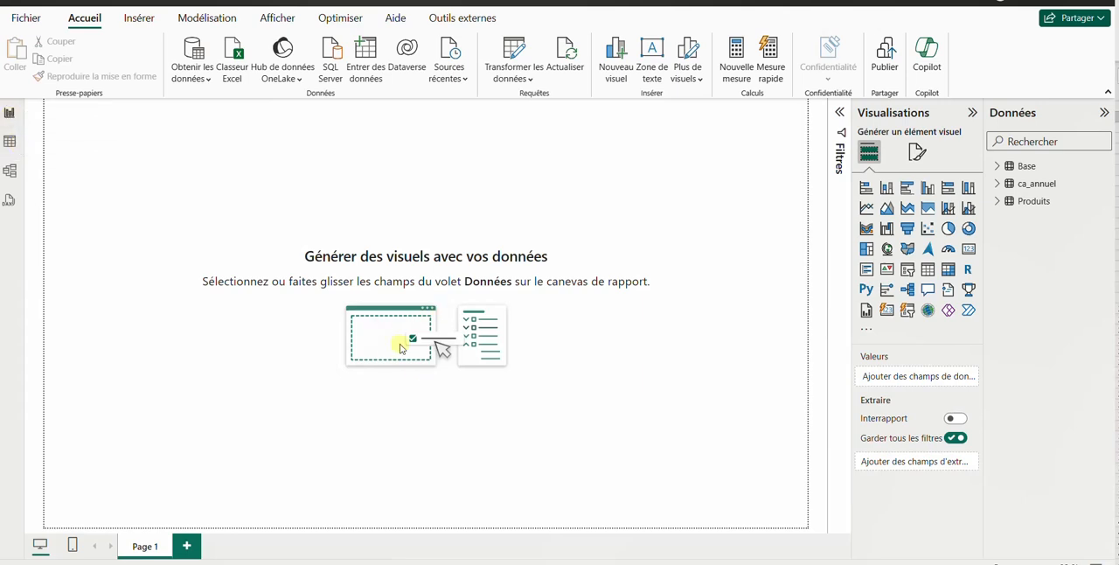
Insert a clustered column chart from ca_annuel with Années on the X axis and CA on the Y axis
left_click(1002, 184)
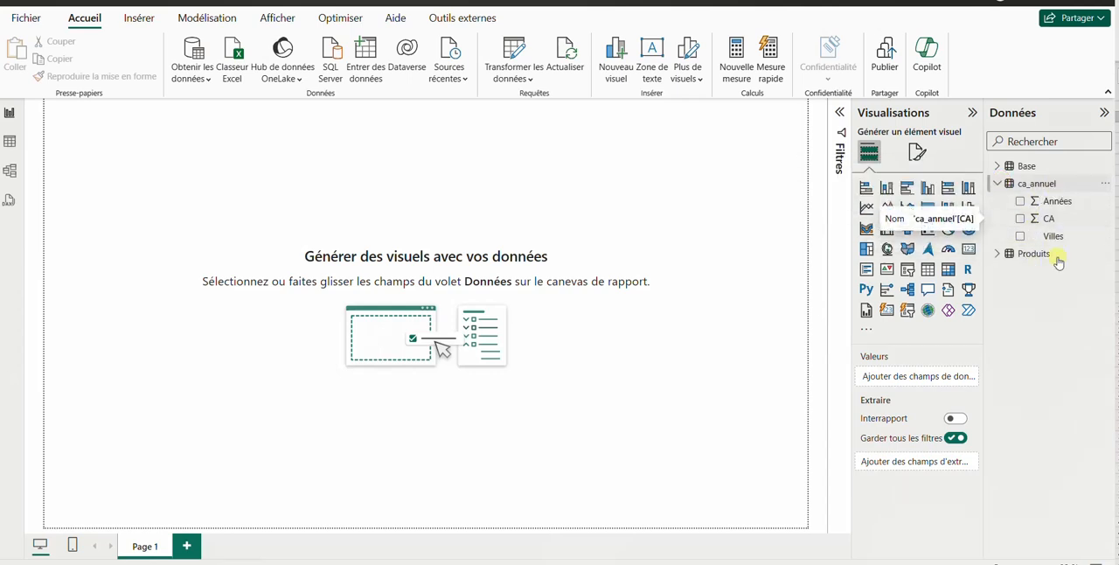
left_click(927, 189)
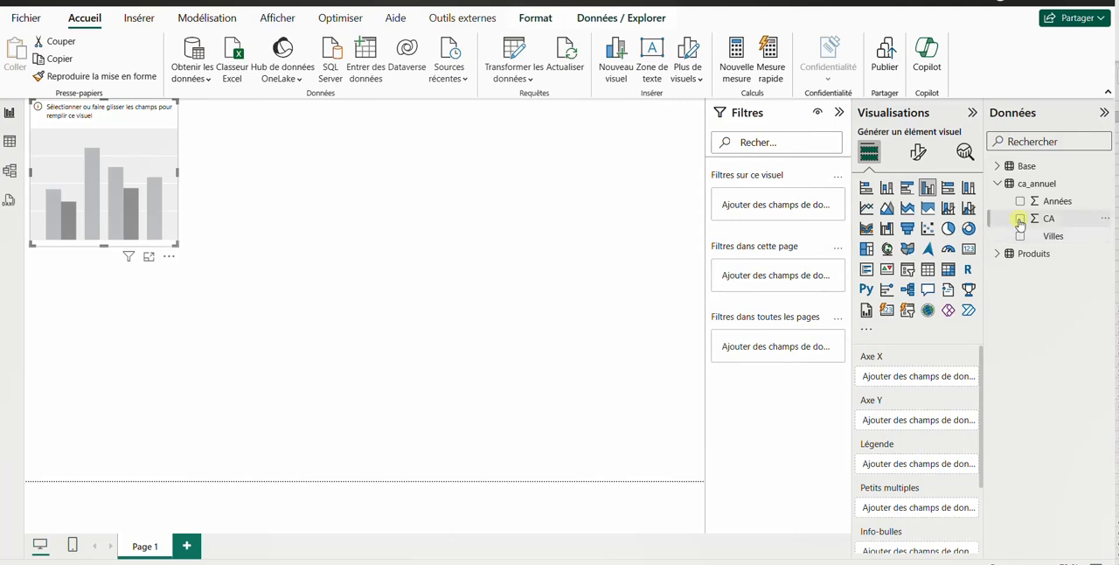
left_click_drag(1021, 205, 891, 378)
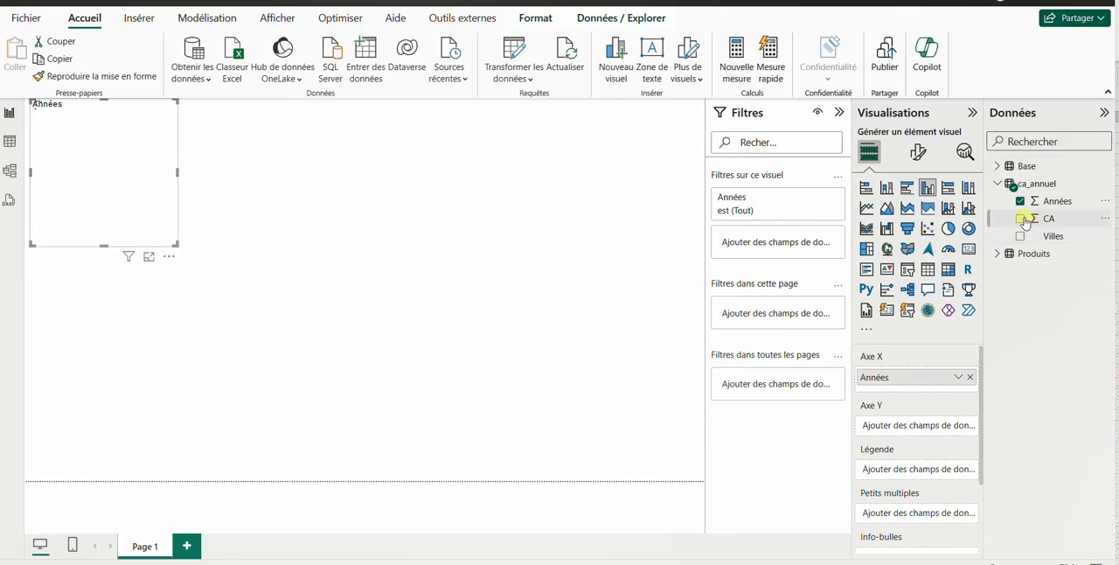
left_click_drag(1024, 222, 883, 426)
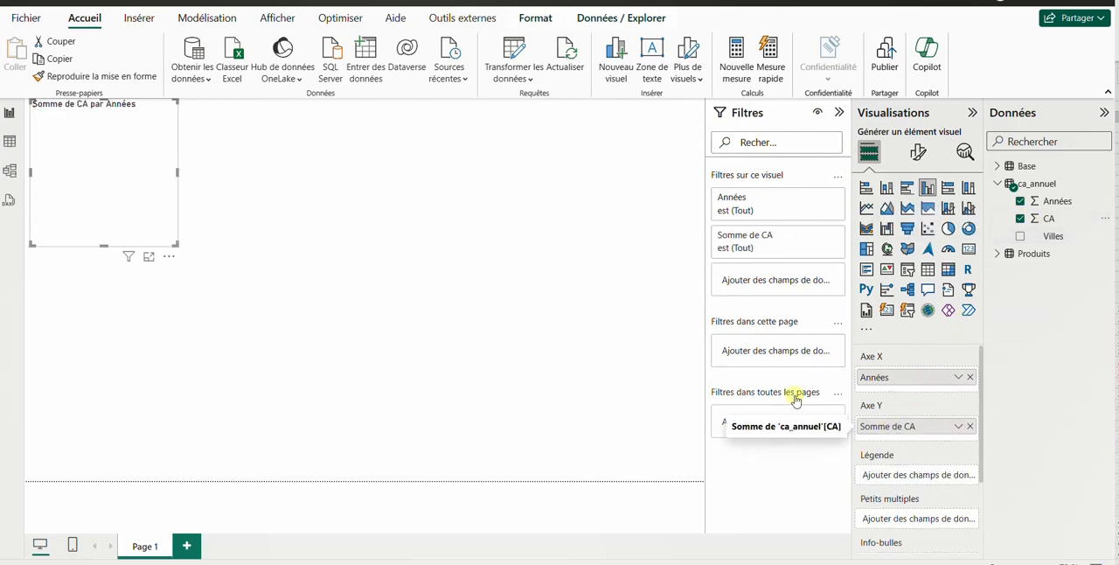
Enlarge the column chart and move it to the lower-left corner of the report page
left_click_drag(176, 248, 452, 333)
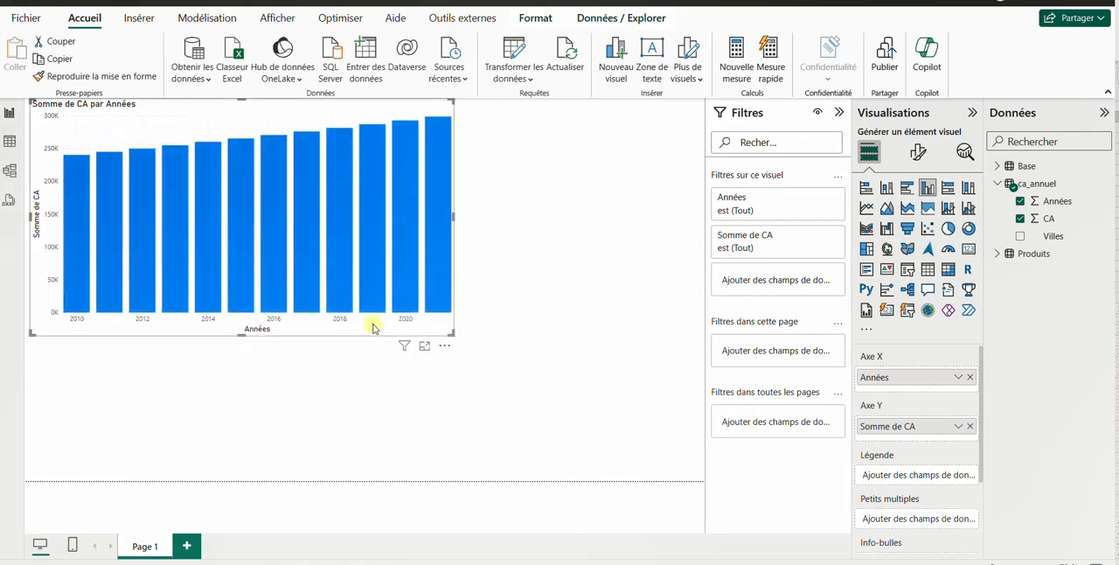
left_click_drag(374, 328, 374, 472)
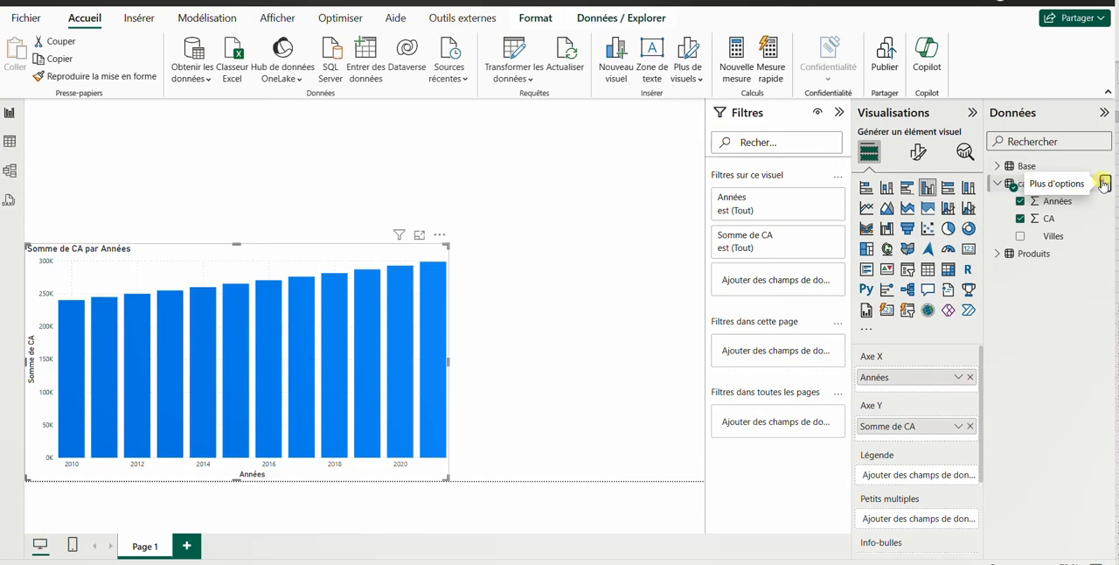
left_click(1104, 183)
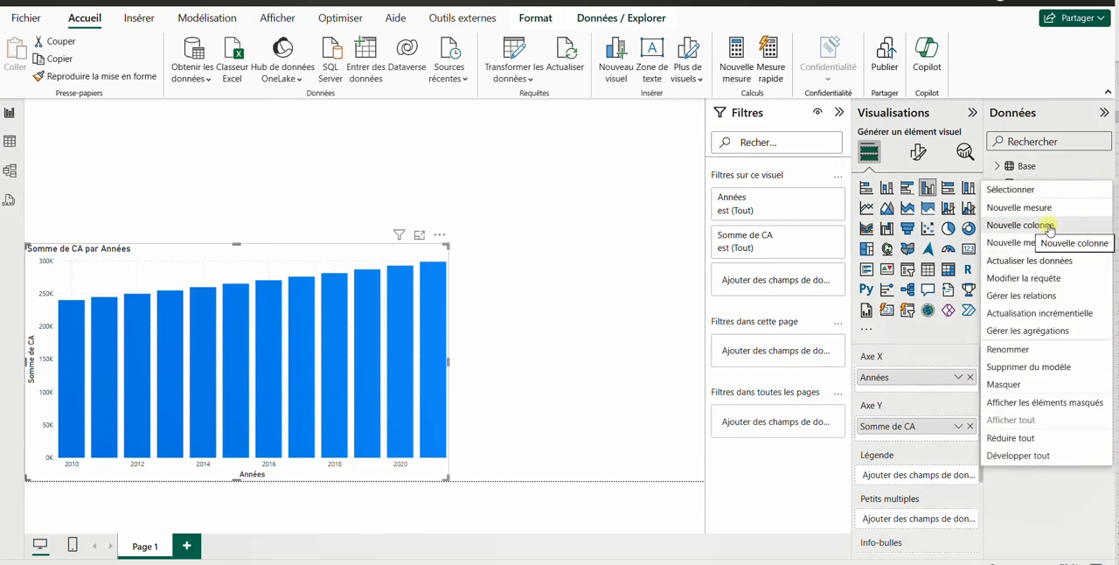
left_click(606, 264)
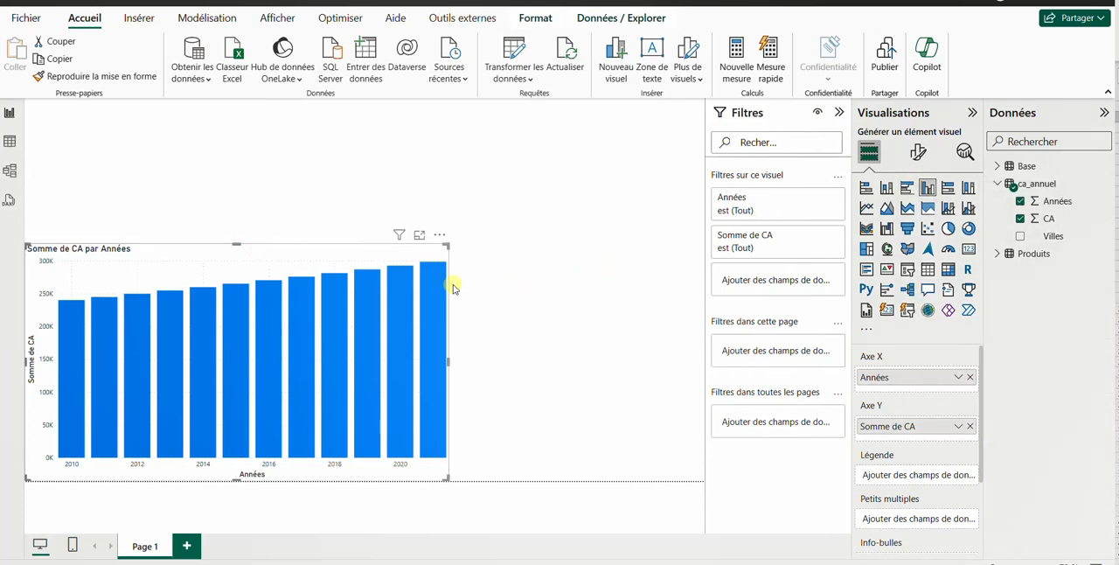
Turn off the title of the column chart and deselect the chart
left_click(918, 152)
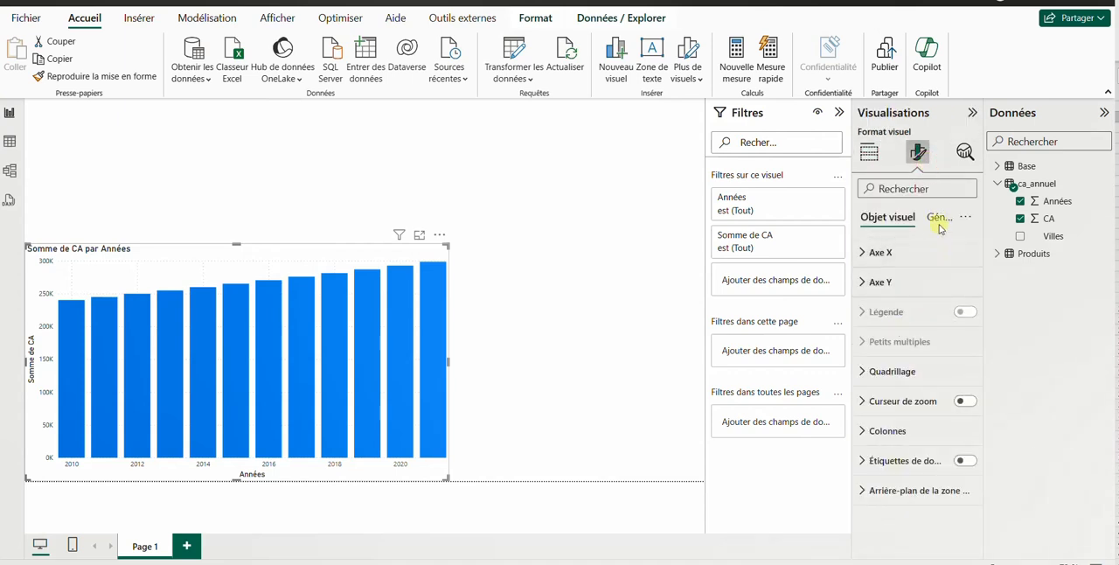
left_click(933, 218)
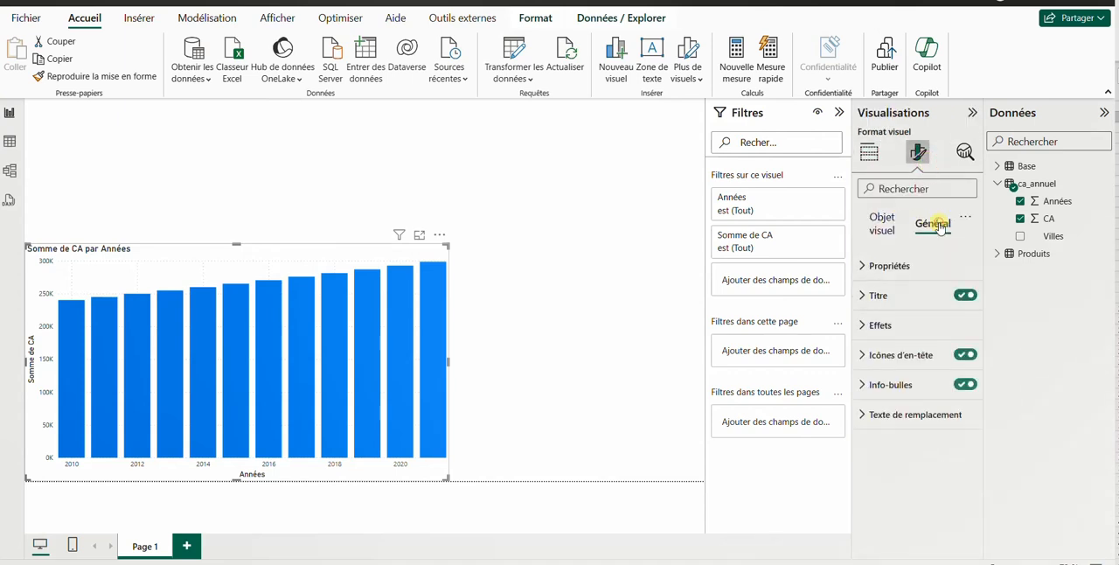
left_click(958, 295)
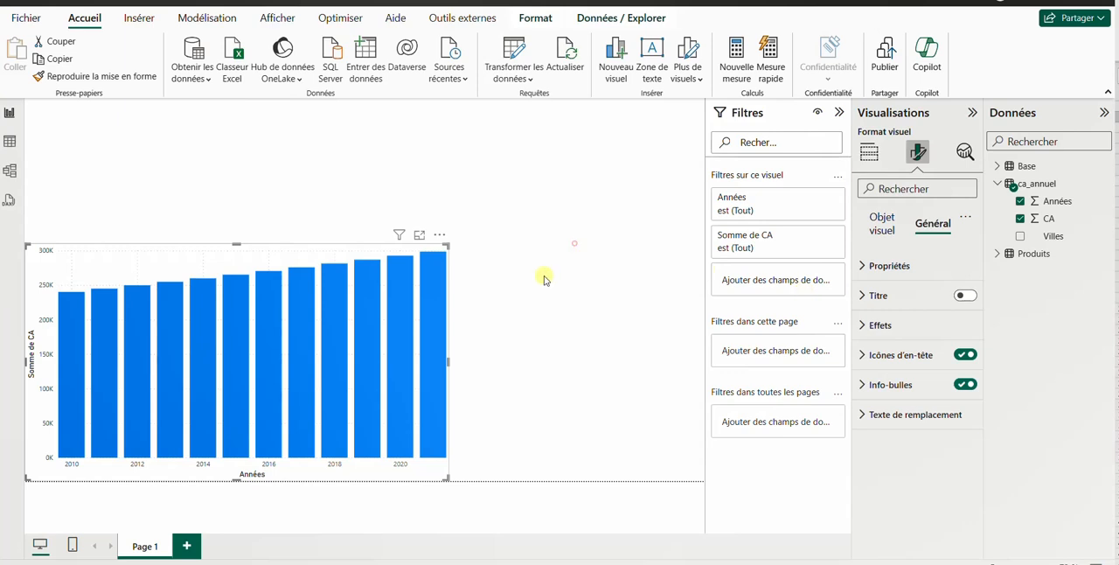
left_click(574, 242)
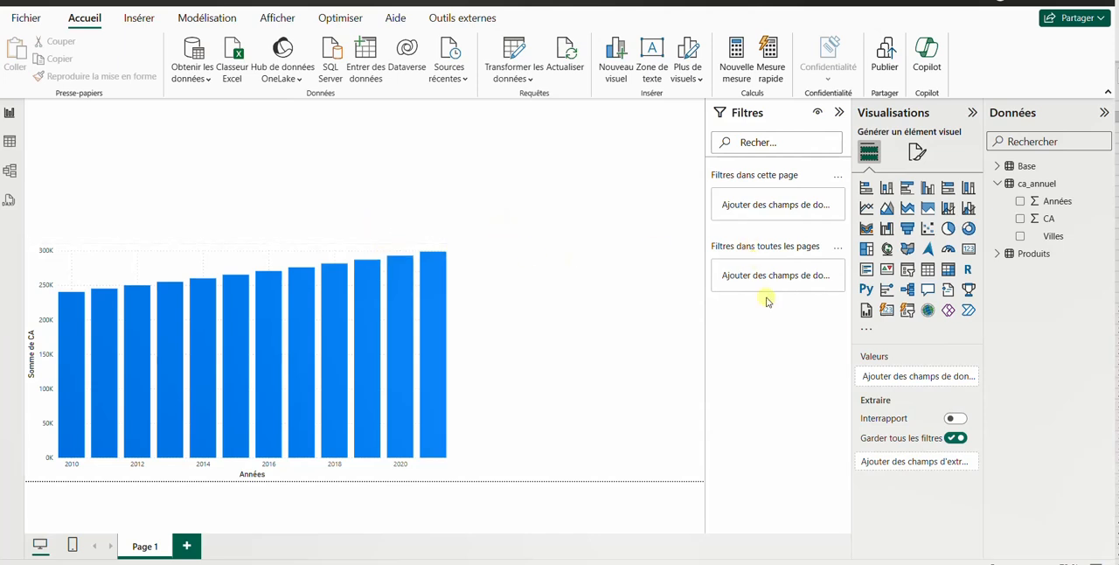
Narrow the annual CA column chart from its right edge and deselect it
left_click(433, 245)
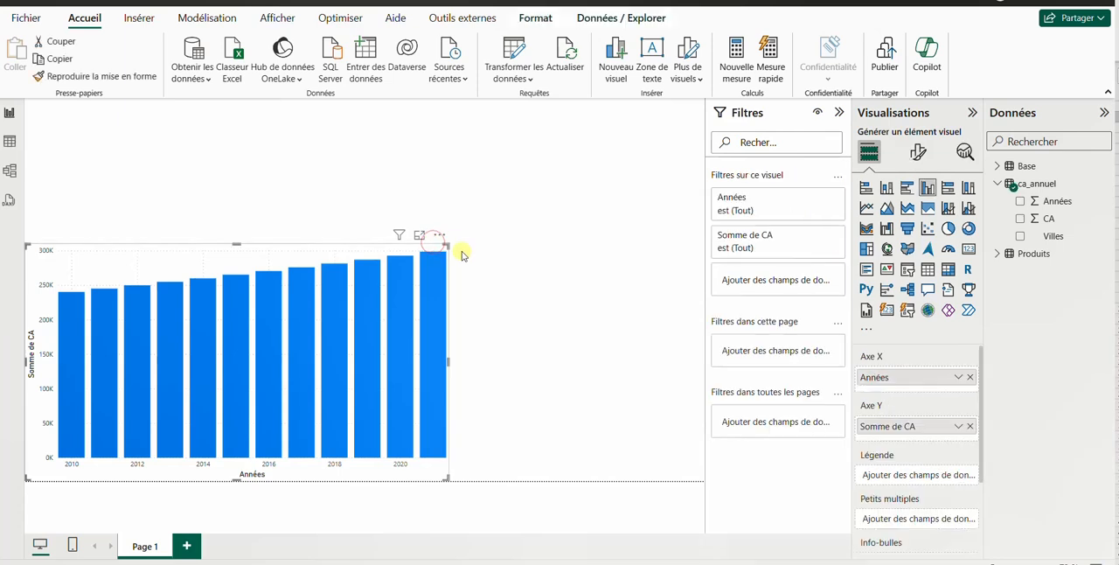
left_click_drag(447, 359, 400, 377)
left_click(242, 157)
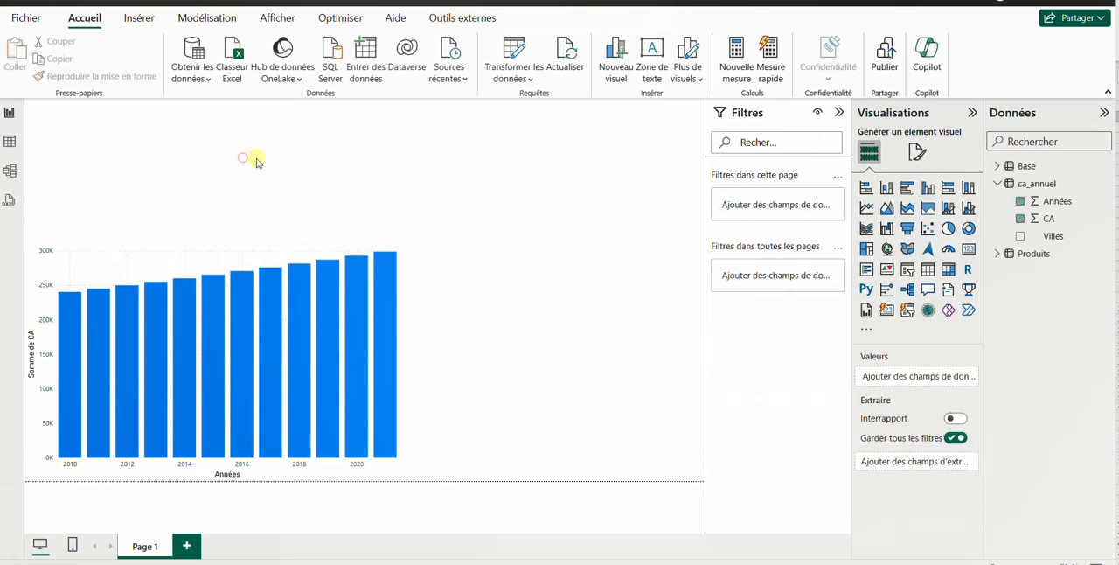
Add a gauge showing CA from ca_annuel and shorten it to fit directly above the column chart
left_click(948, 251)
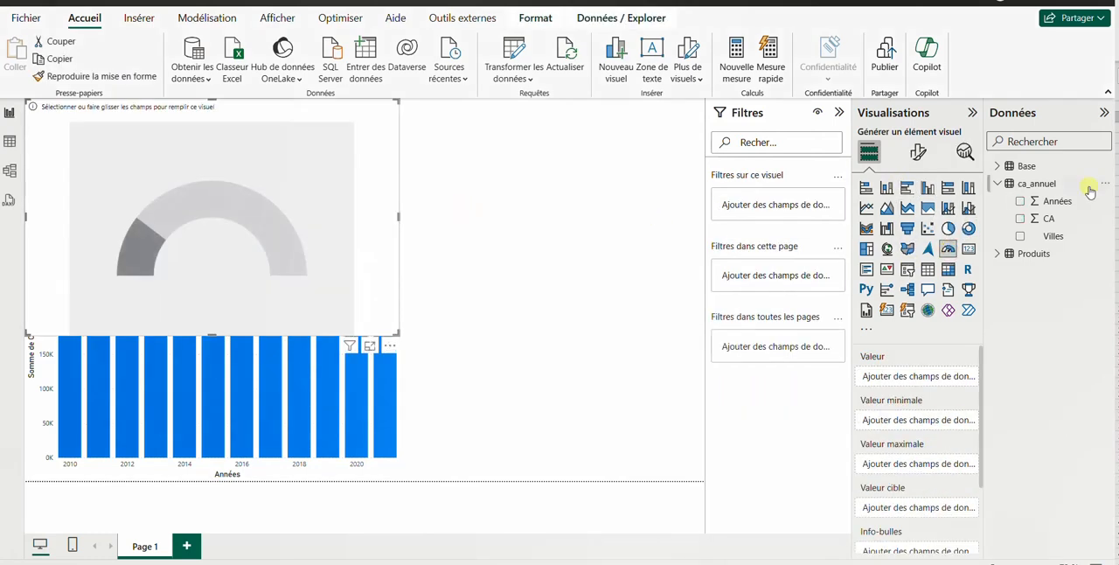
left_click(1020, 218)
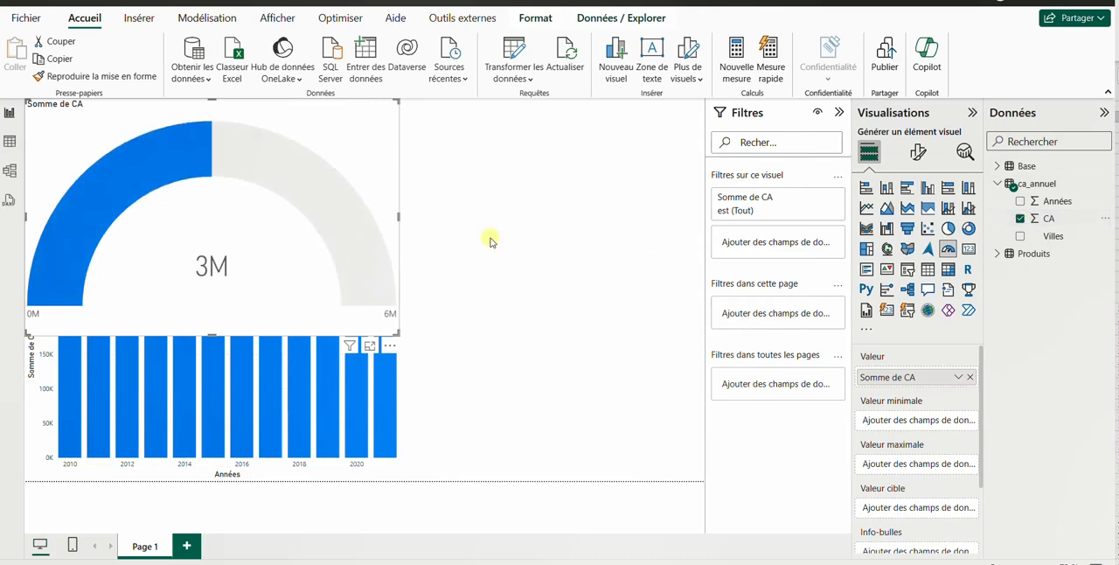
left_click_drag(399, 333, 399, 248)
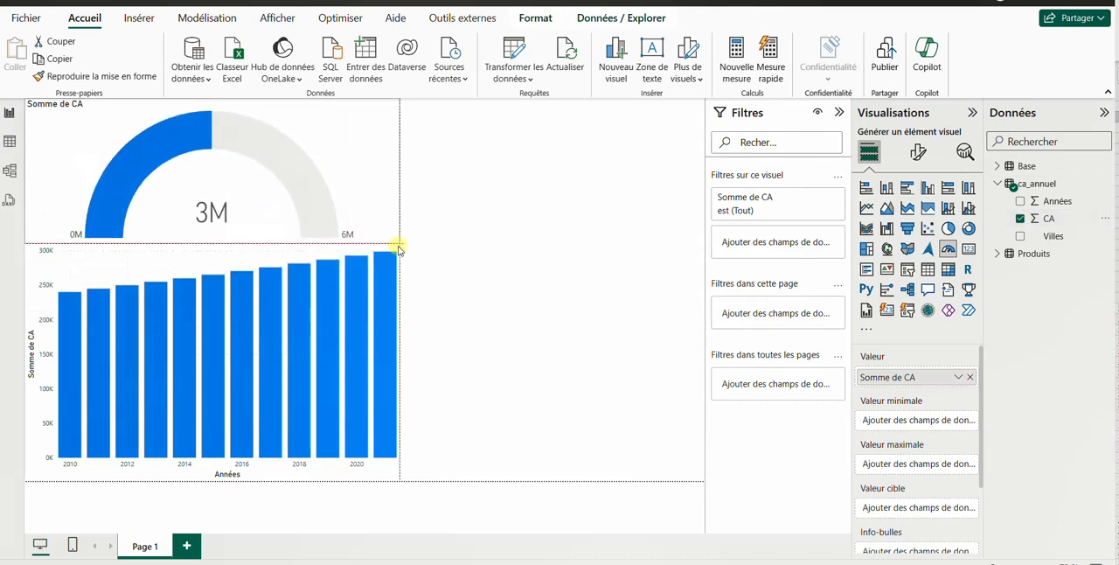
left_click(662, 253)
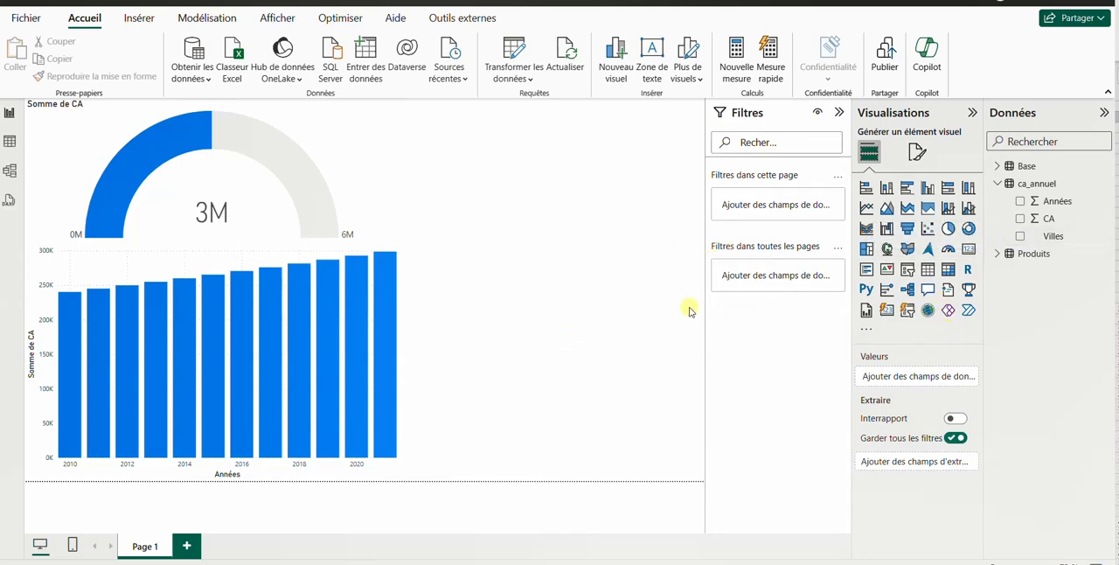
Insert a map with Villes as location and CA as bubble size, and extend it down to the bottom of the report page
left_click(888, 249)
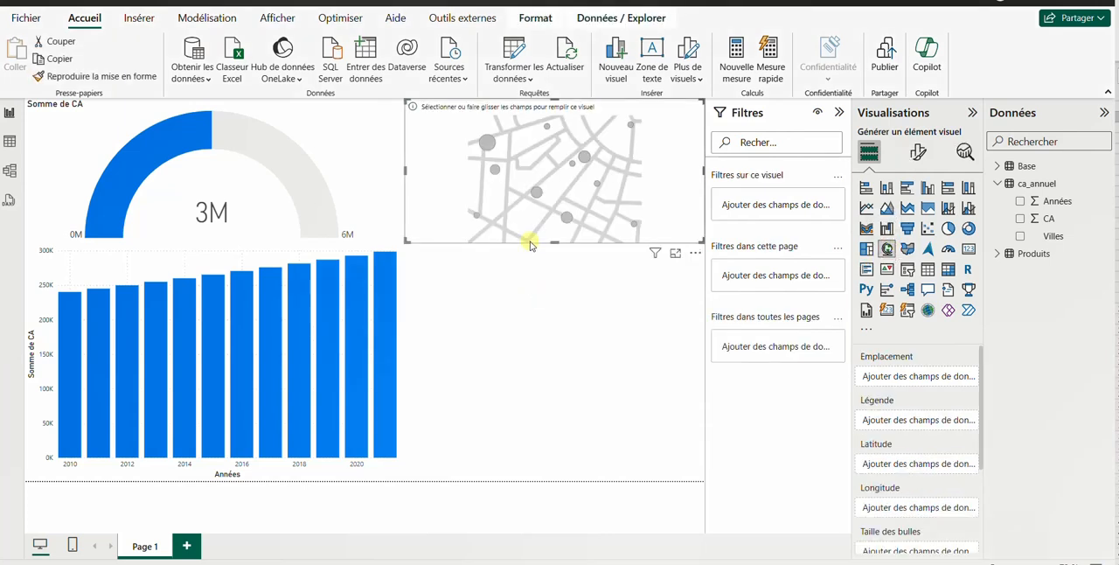
left_click(1019, 236)
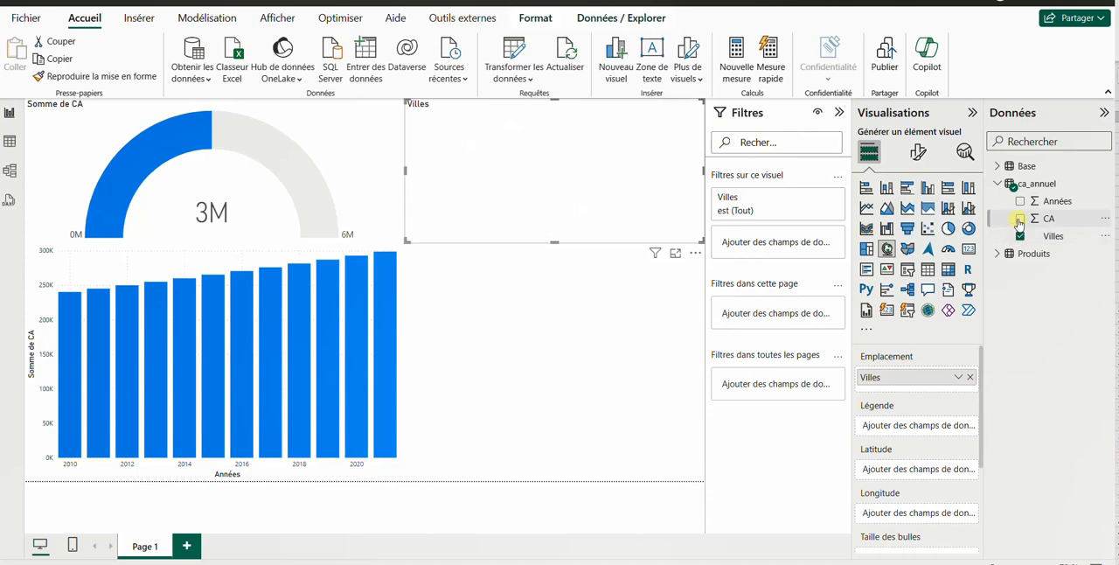
left_click(1020, 219)
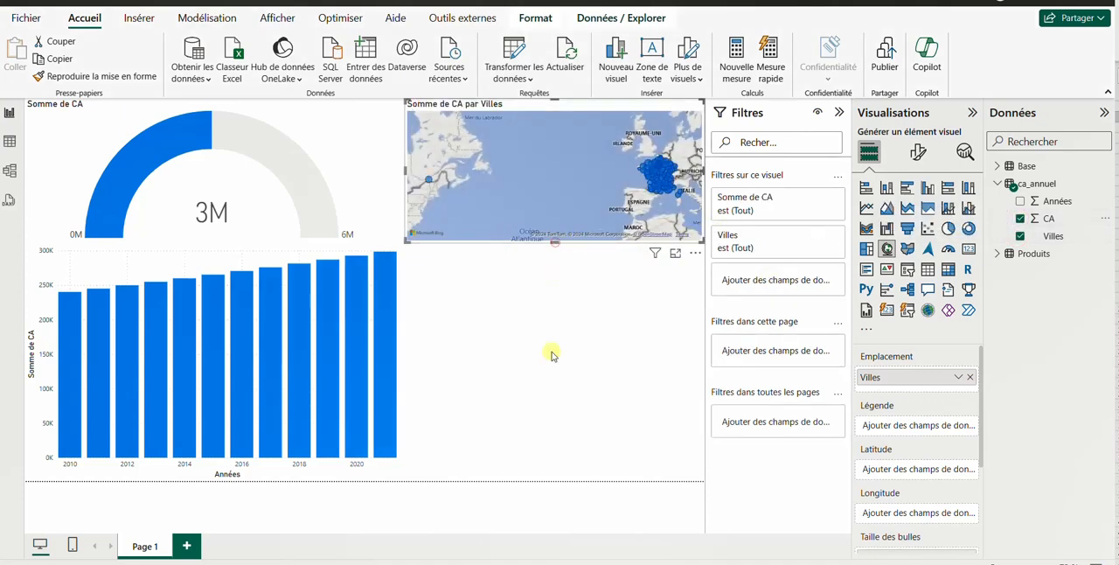
left_click_drag(553, 355, 554, 481)
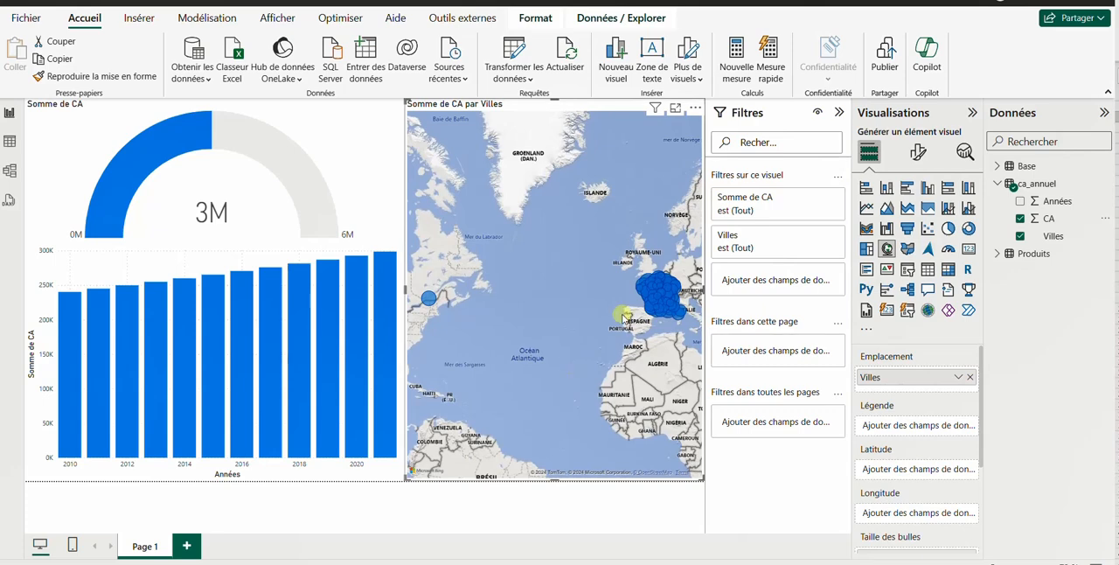
Lower the map's upper edge to free a strip above it, keeping the map centred on France
scroll(622, 317, "up", 5)
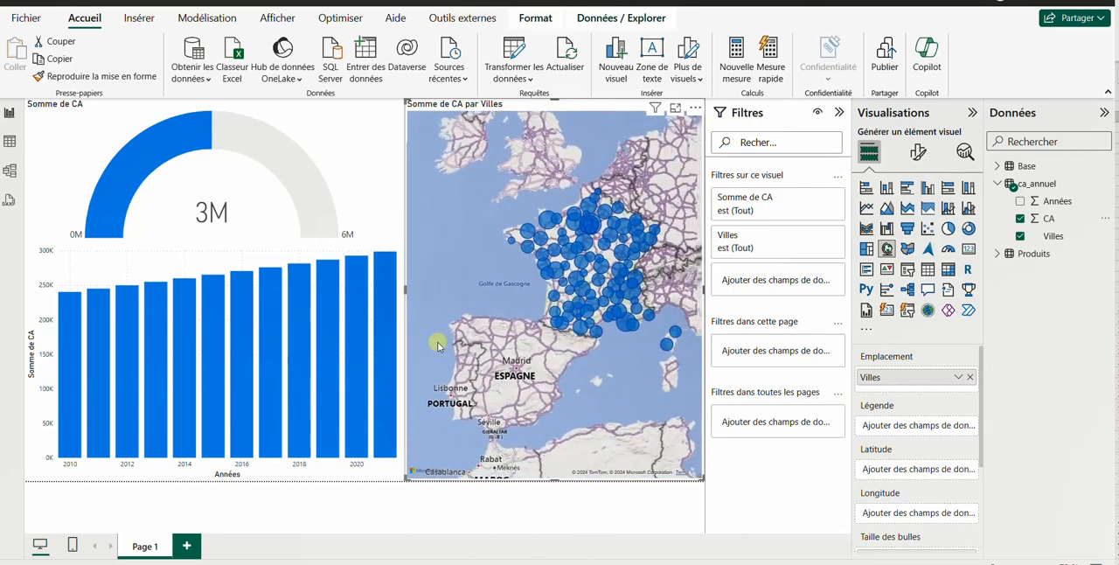
scroll(499, 352, "up", 4)
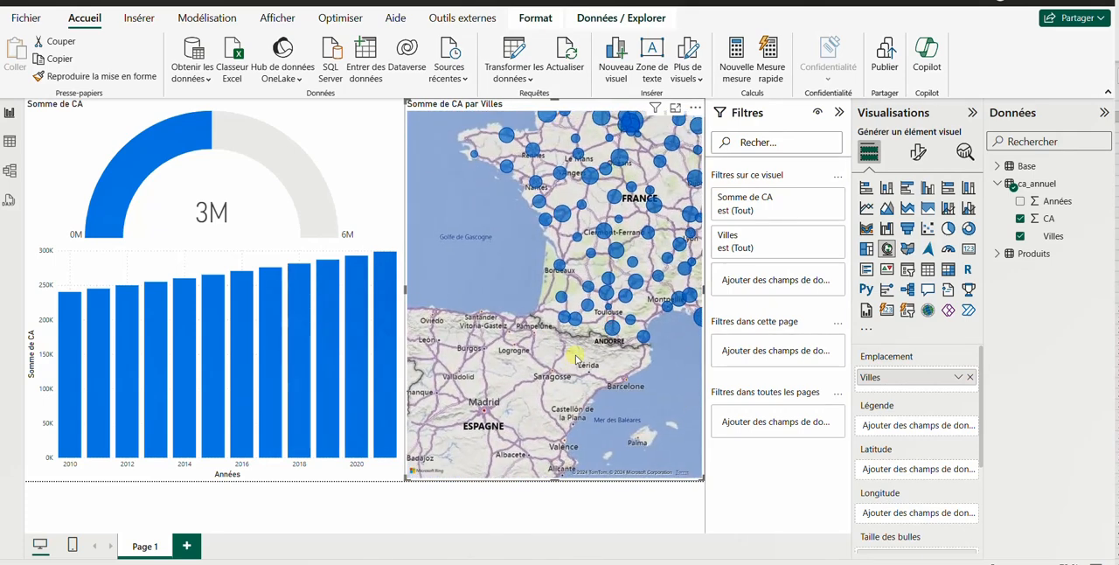
left_click_drag(576, 359, 552, 359)
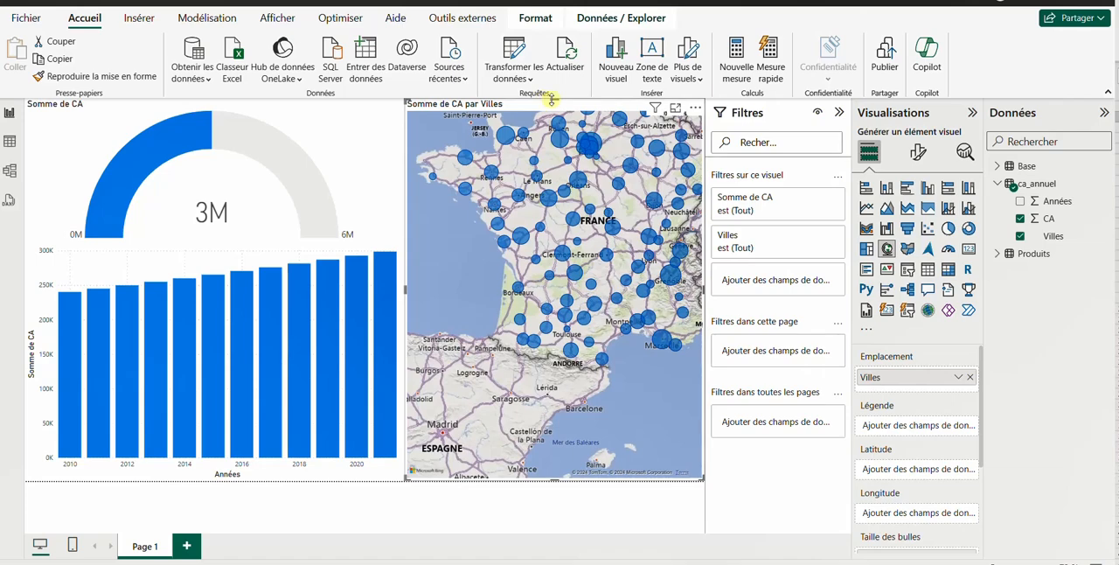
left_click_drag(551, 99, 552, 172)
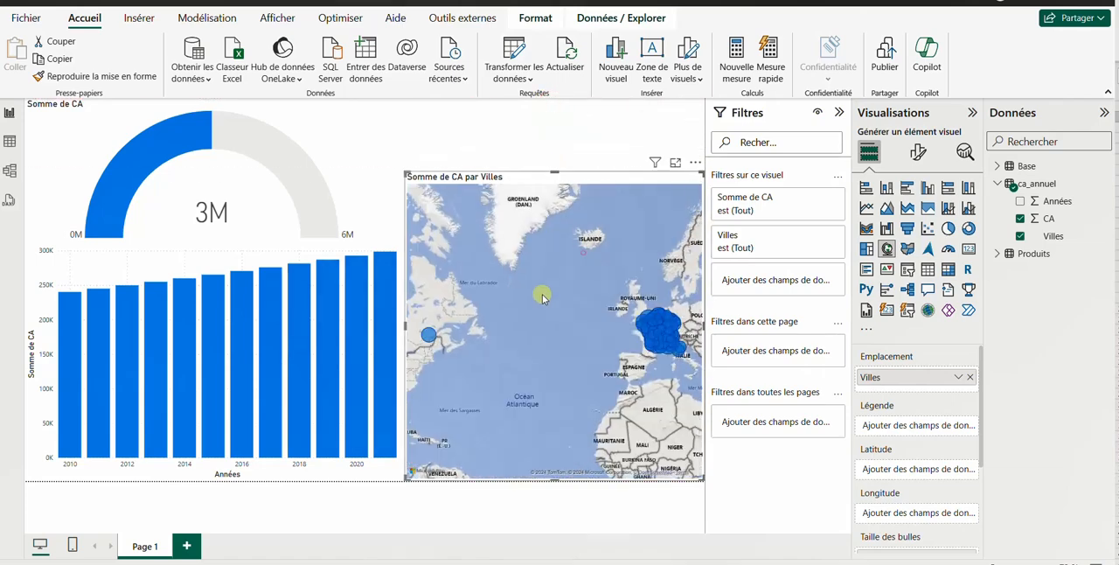
scroll(542, 298, "up", 5)
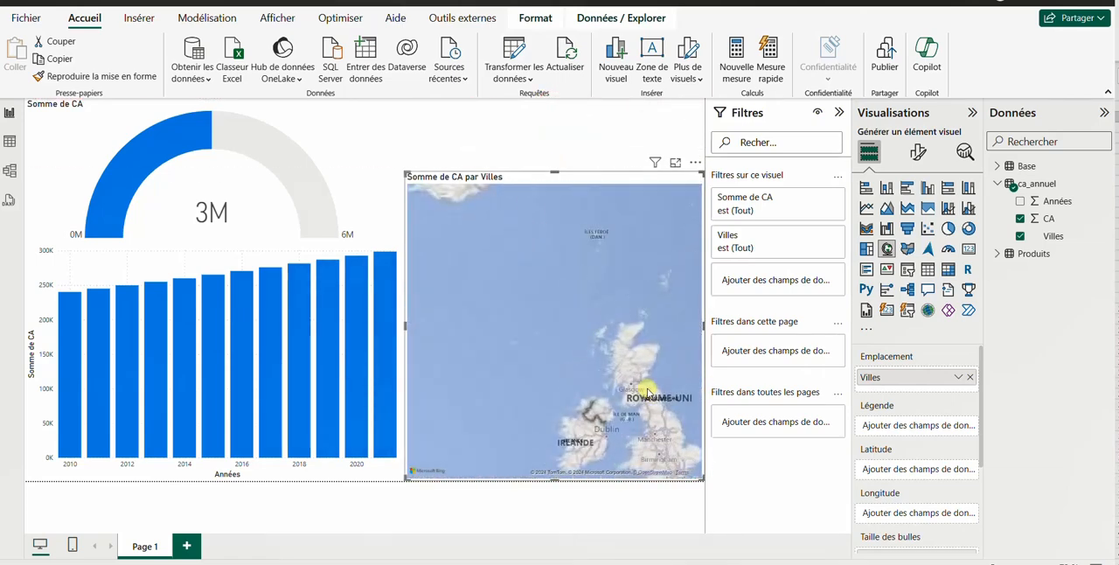
left_click_drag(647, 392, 583, 274)
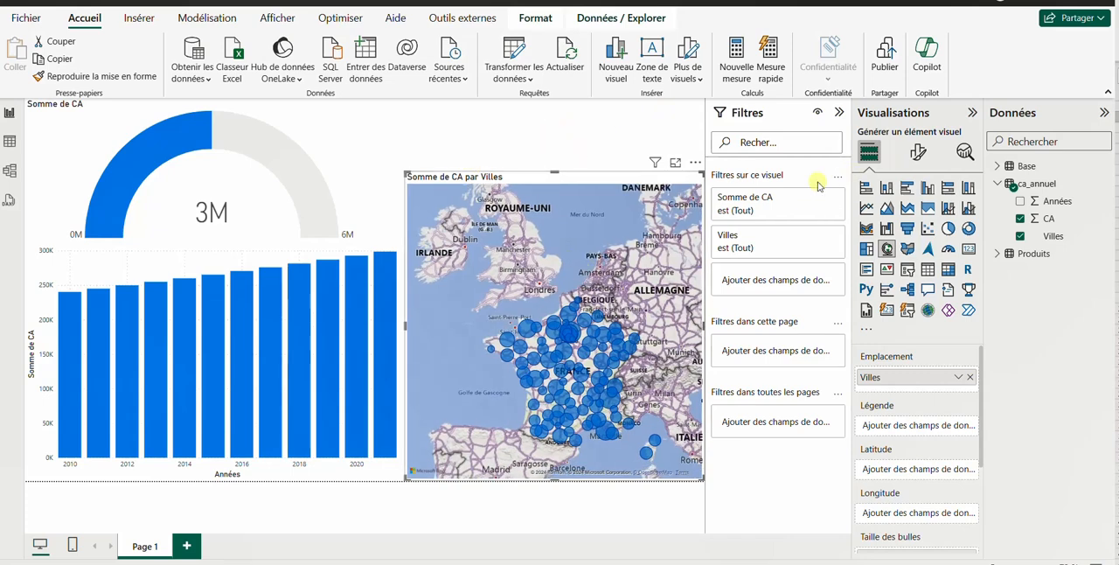
Turn off the title of the map and deselect it
left_click(917, 152)
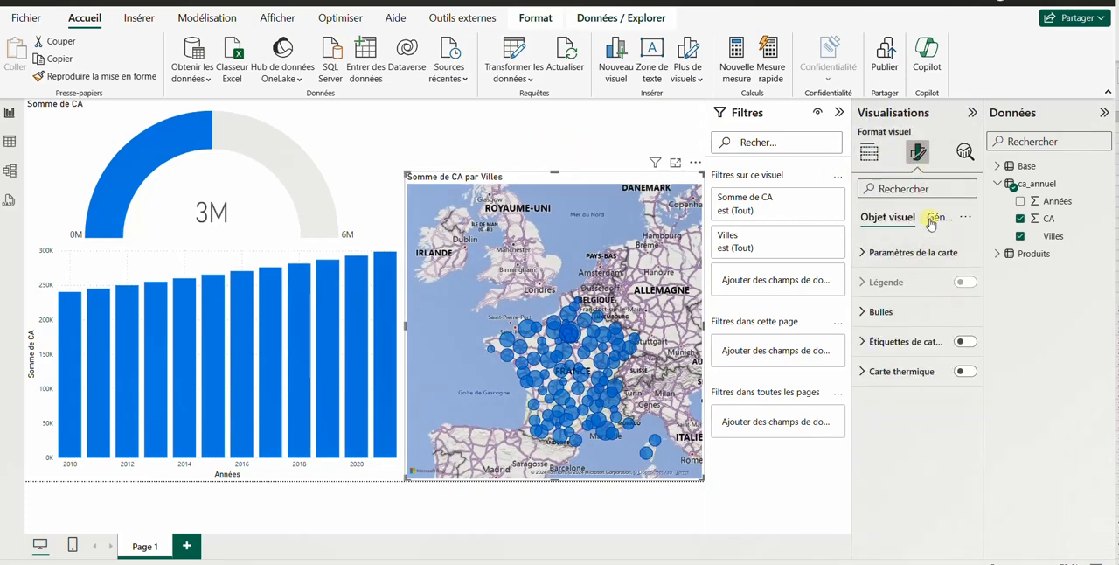
left_click(931, 224)
left_click(964, 295)
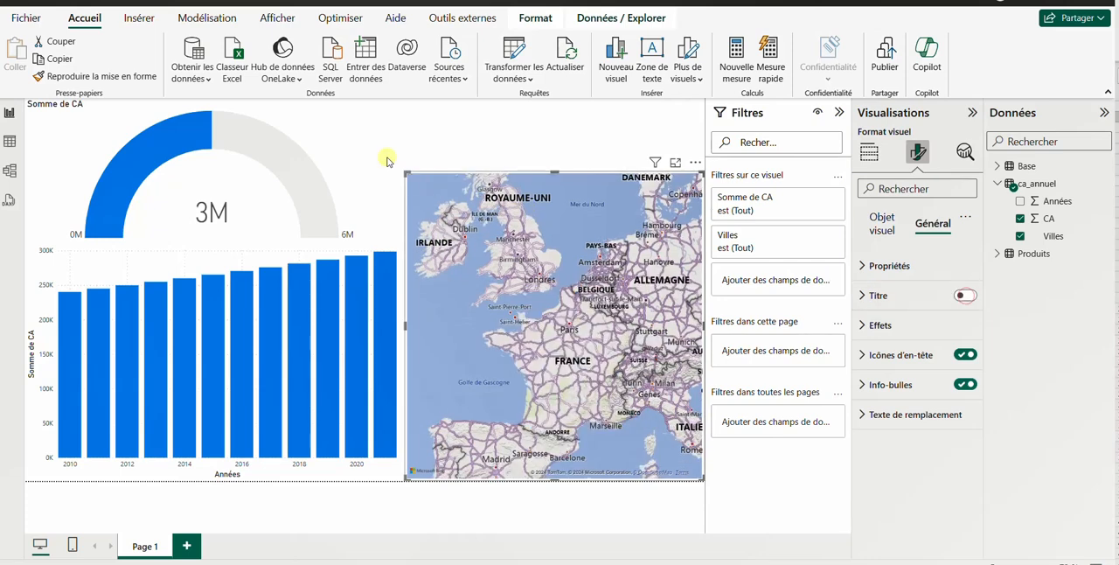
left_click(504, 137)
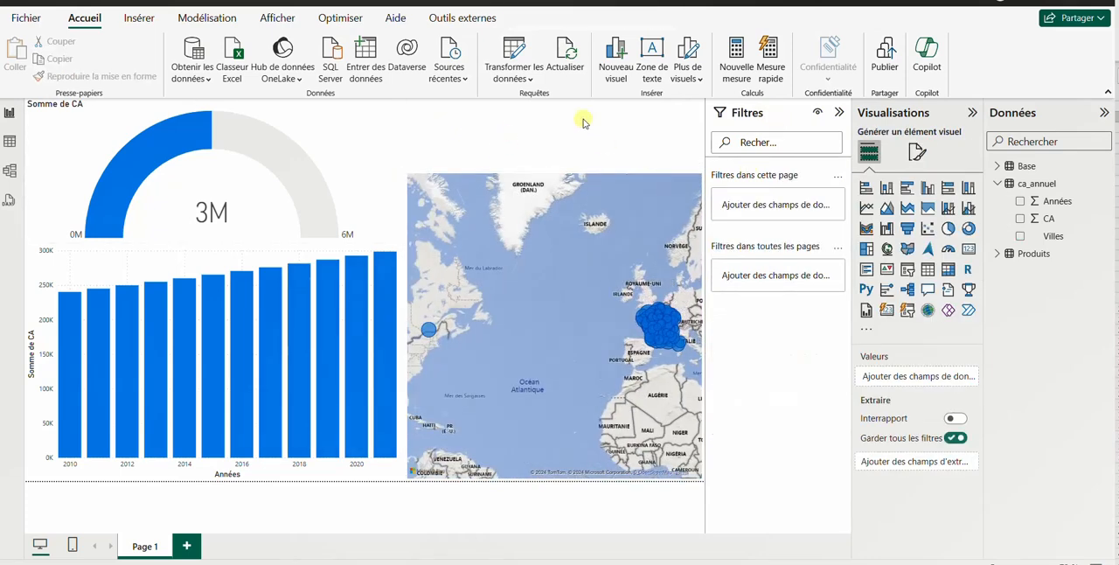
Add a slicer on Villes, move it to the page's upper-right corner and shorten it to fit above the map
left_click(907, 269)
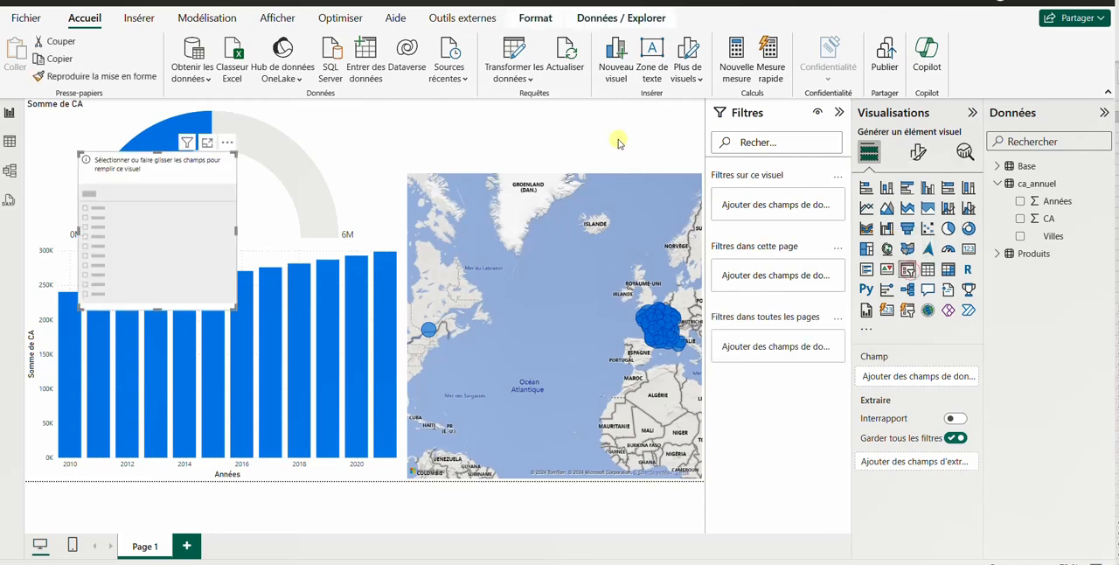
left_click(1021, 237)
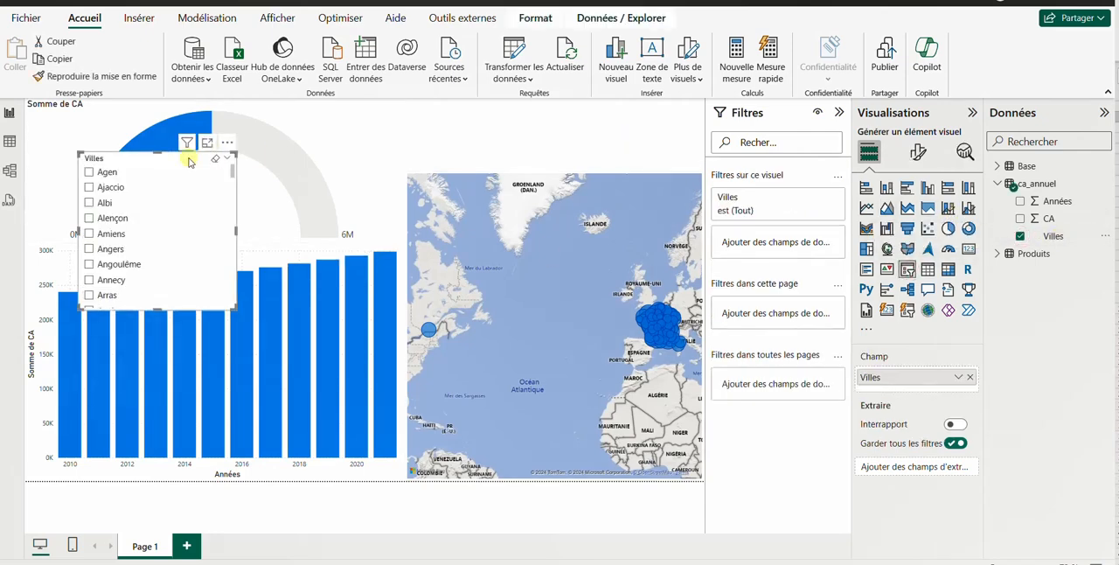
left_click_drag(200, 163, 656, 111)
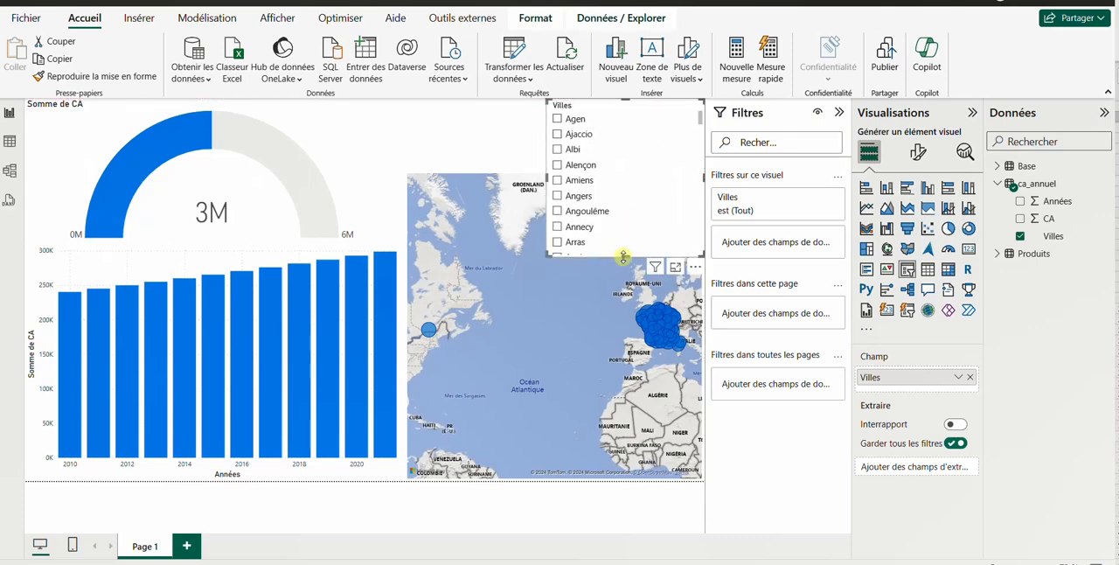
left_click_drag(617, 256, 625, 173)
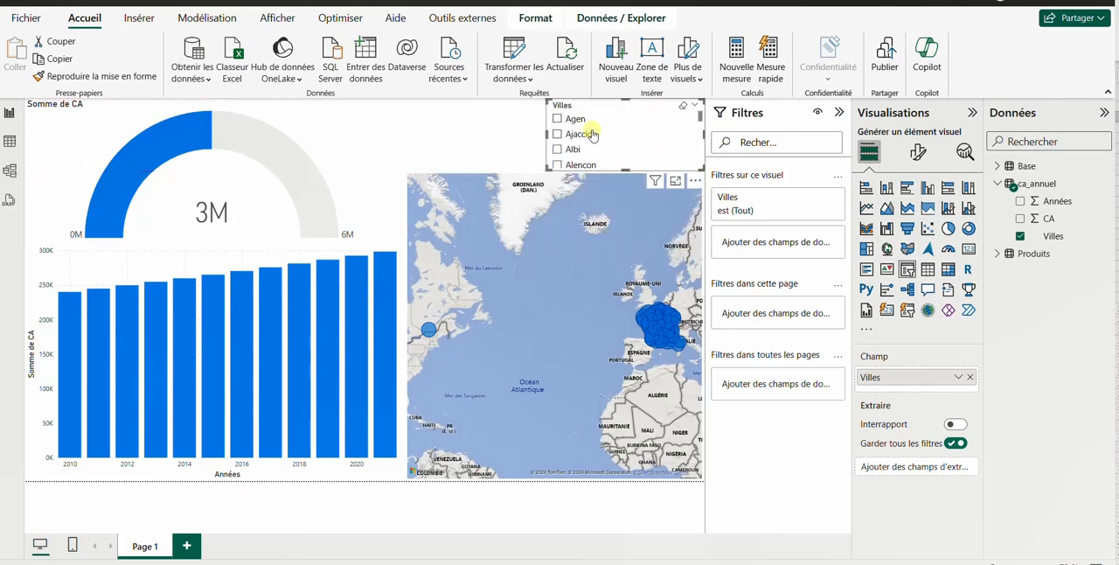
Test the Villes slicer by filtering the report to Évry, inspecting the map bubble, and clearing the selection
scroll(560, 155, "down", 4)
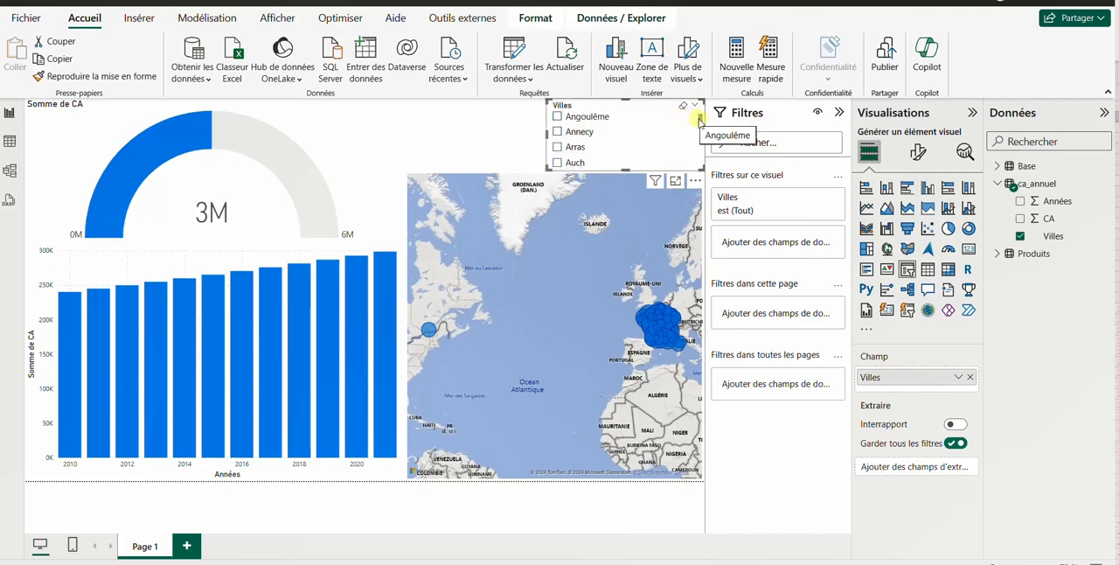
left_click_drag(699, 119, 698, 139)
scroll(695, 140, "up", 1)
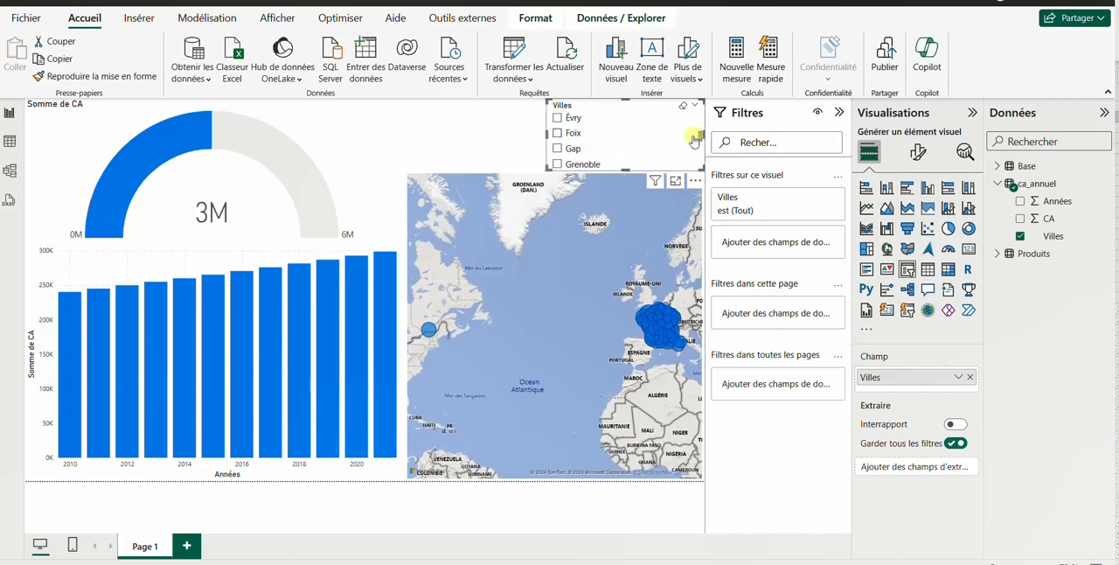
left_click(557, 117)
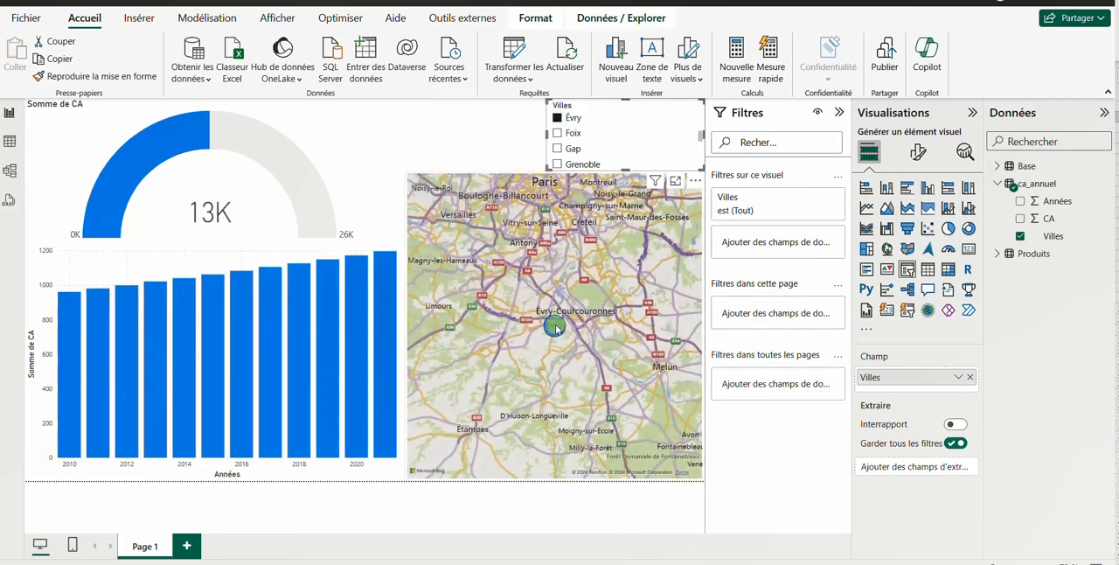
mouse_move(555, 330)
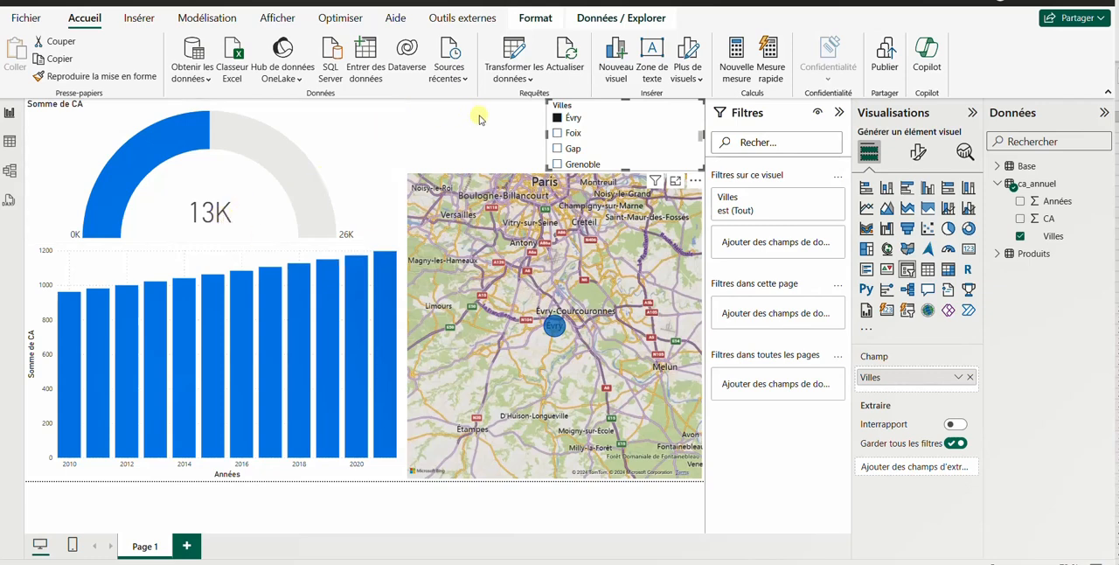
left_click(555, 118)
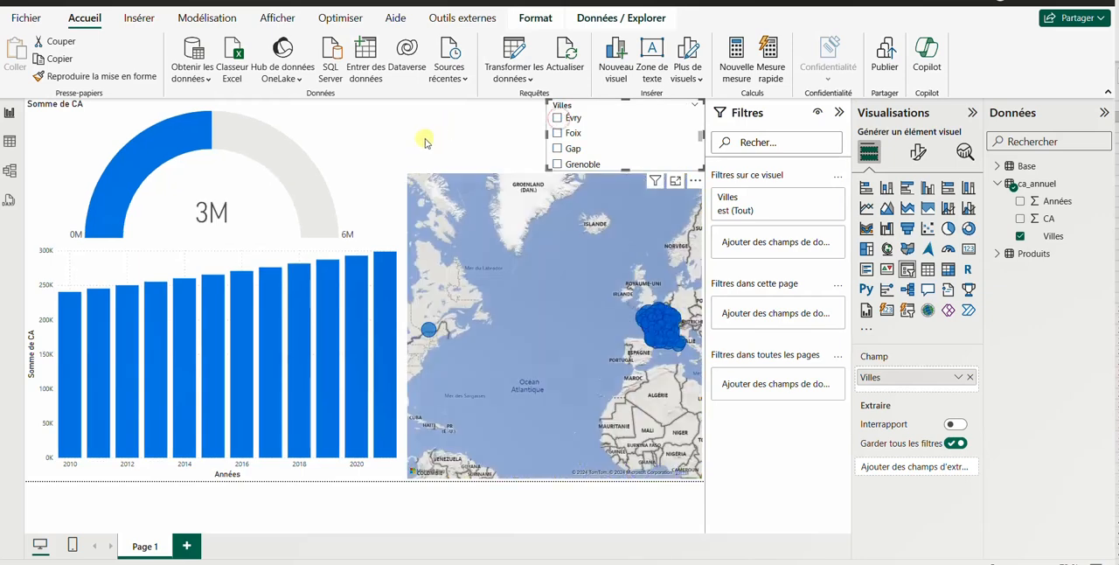